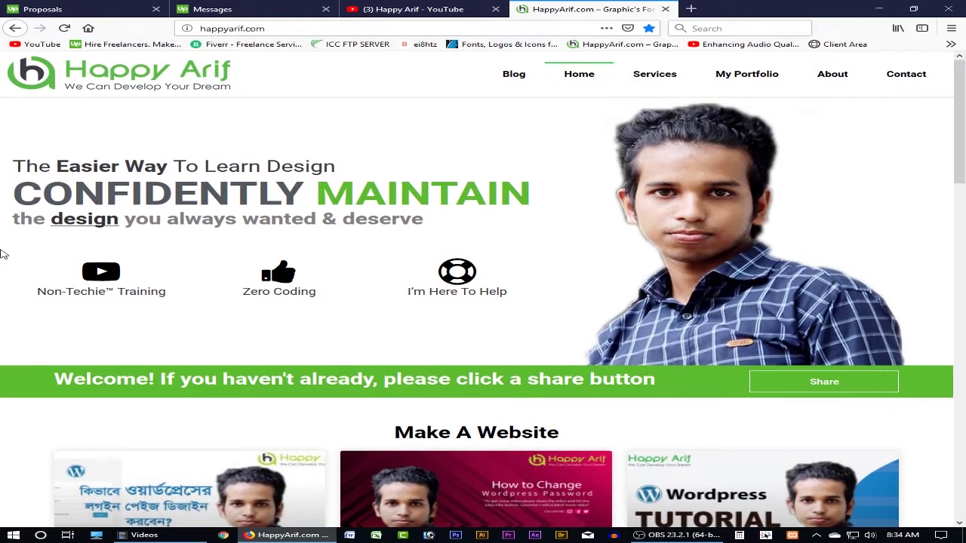
Step: Switch to the Upwork tab and load My Job Feed with its recent job postings
left_click(45, 9)
left_click(237, 93)
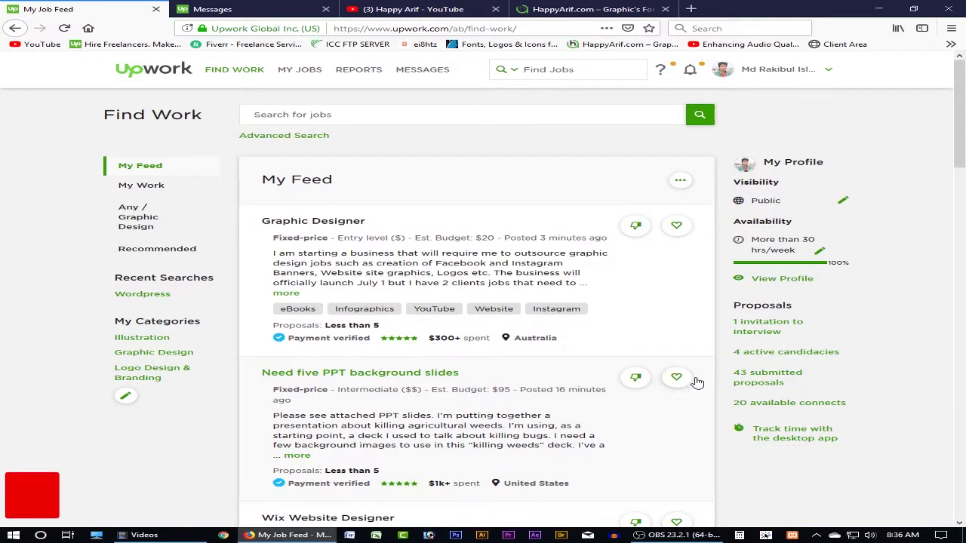
Step: Open the pending invitation to interview for 'Recreate two isometric images'
left_click(764, 326)
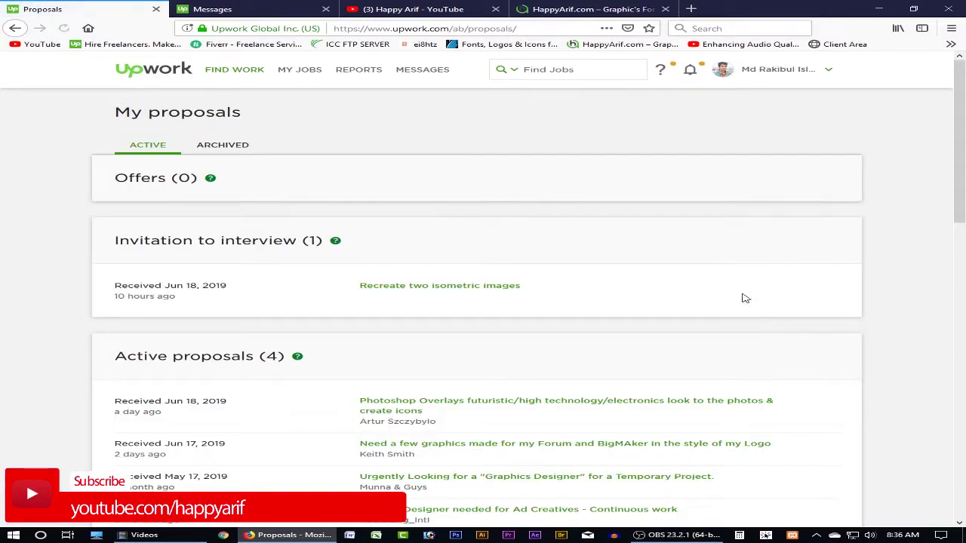
left_click(389, 289)
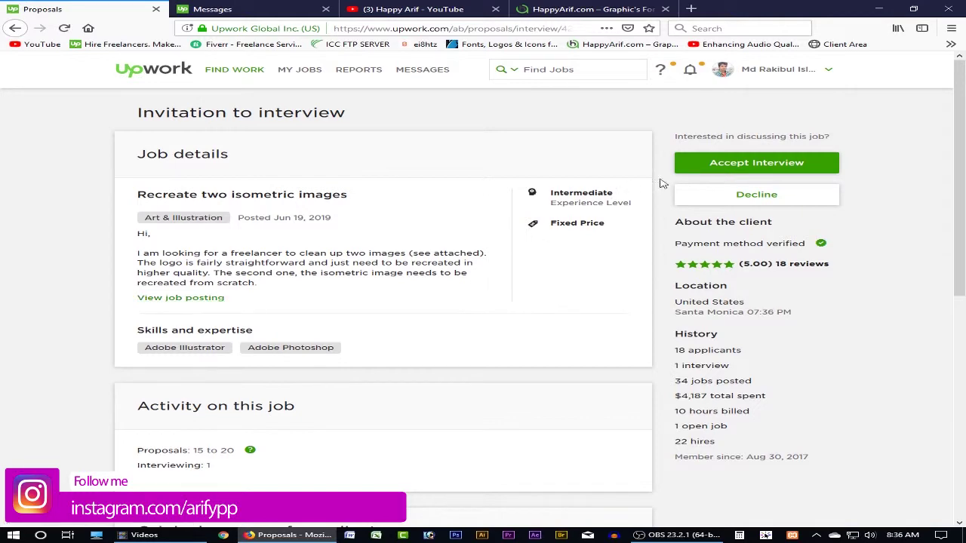
Step: Start accepting the interview and review the form's 50.00 bid and 40.00 payout after fees
left_click(764, 168)
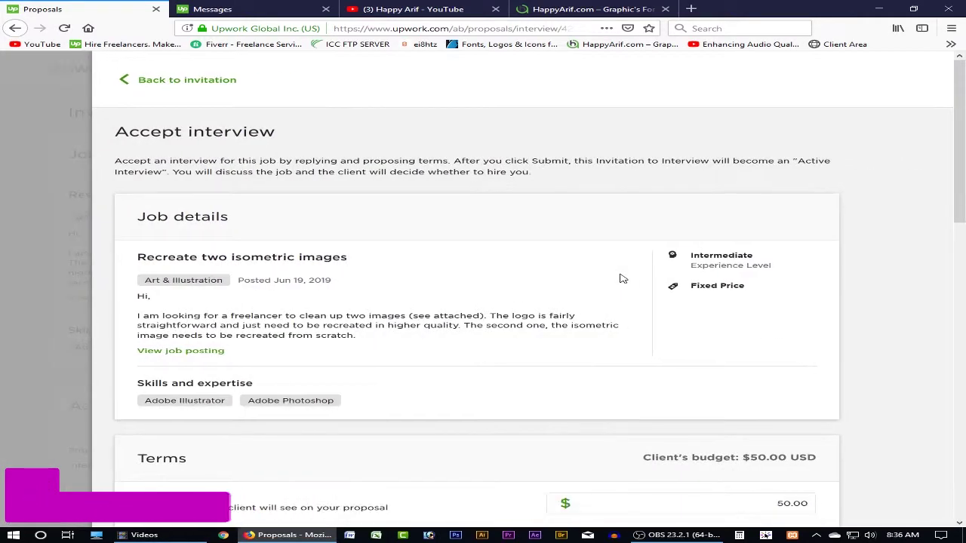
scroll(621, 278, "down", 3)
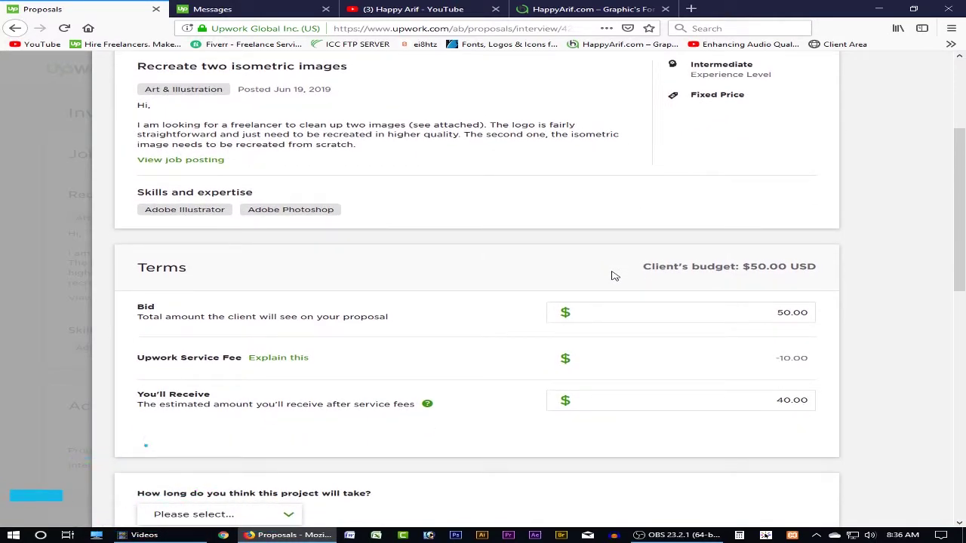
scroll(608, 279, "up", 2)
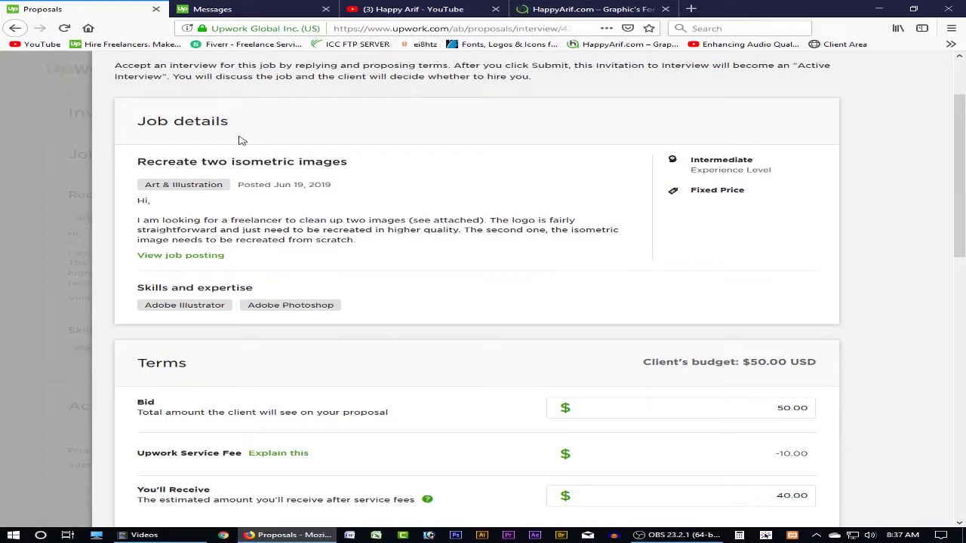
scroll(339, 292, "down", 7)
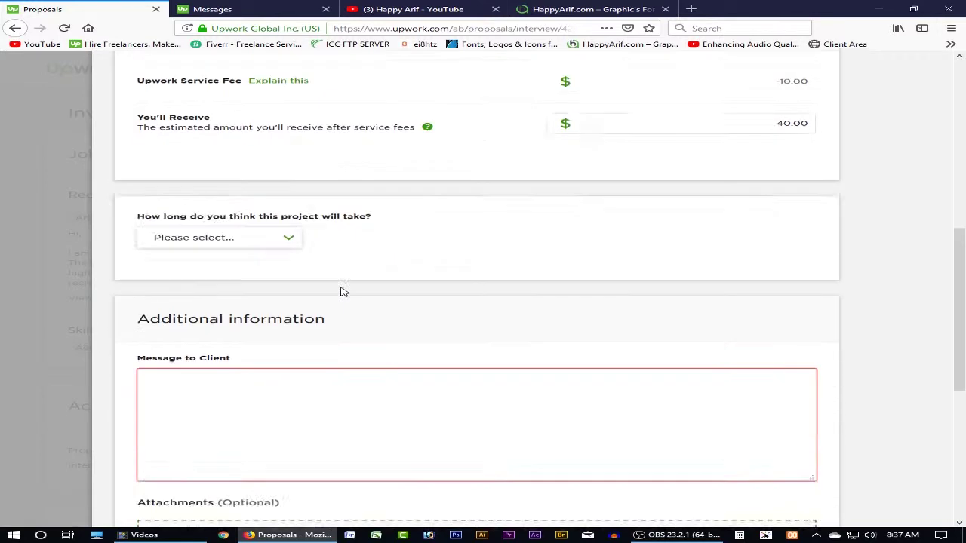
scroll(346, 291, "down", 2)
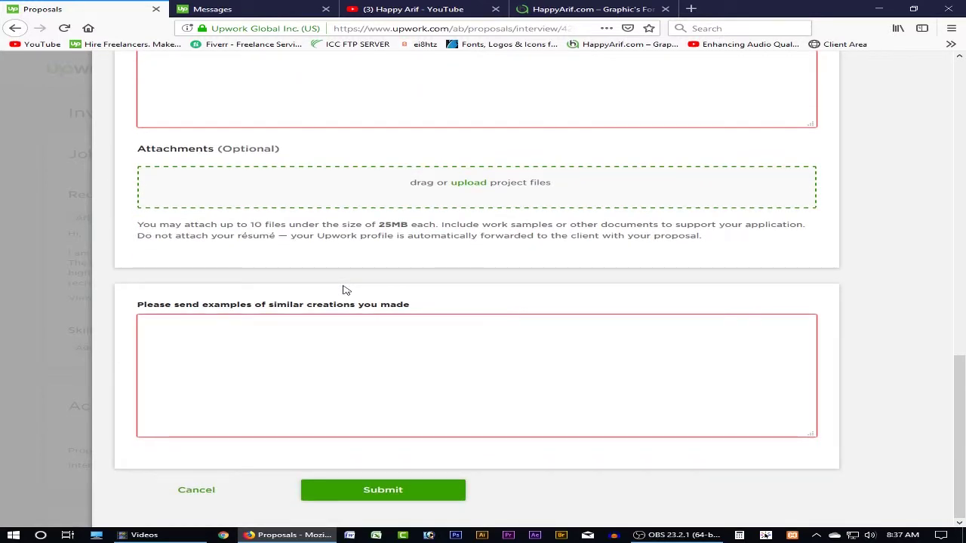
scroll(346, 291, "up", 10)
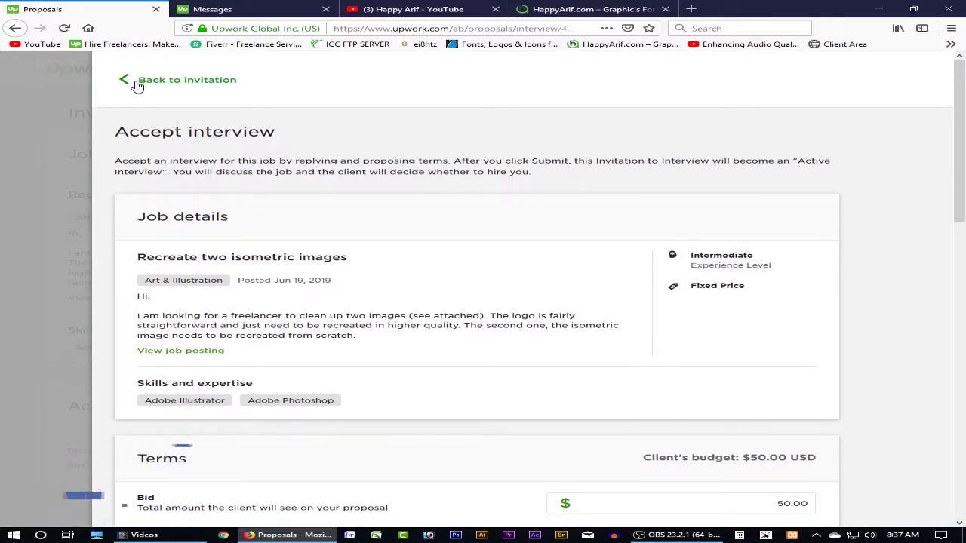
Step: Return to the invitation and copy the client's signature name from their original message
left_click(130, 81)
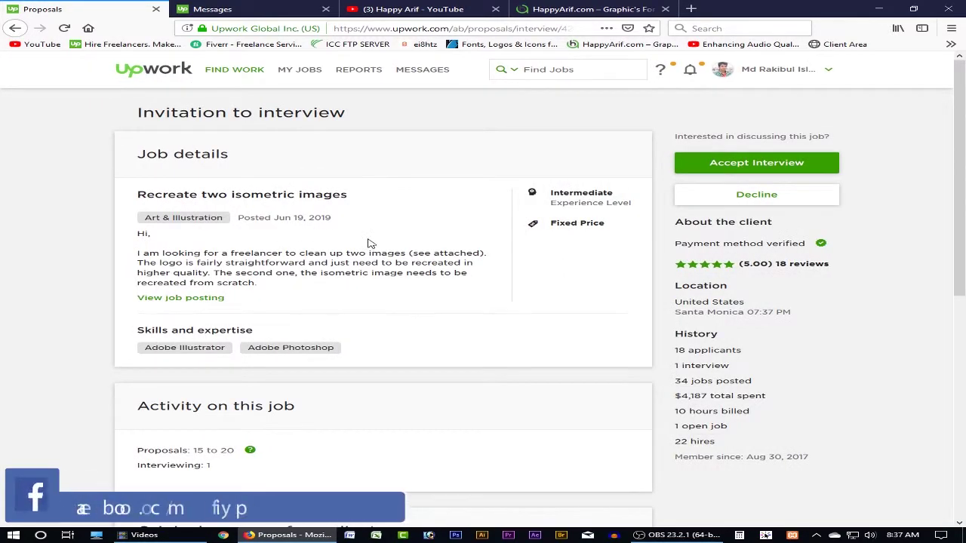
scroll(368, 243, "down", 4)
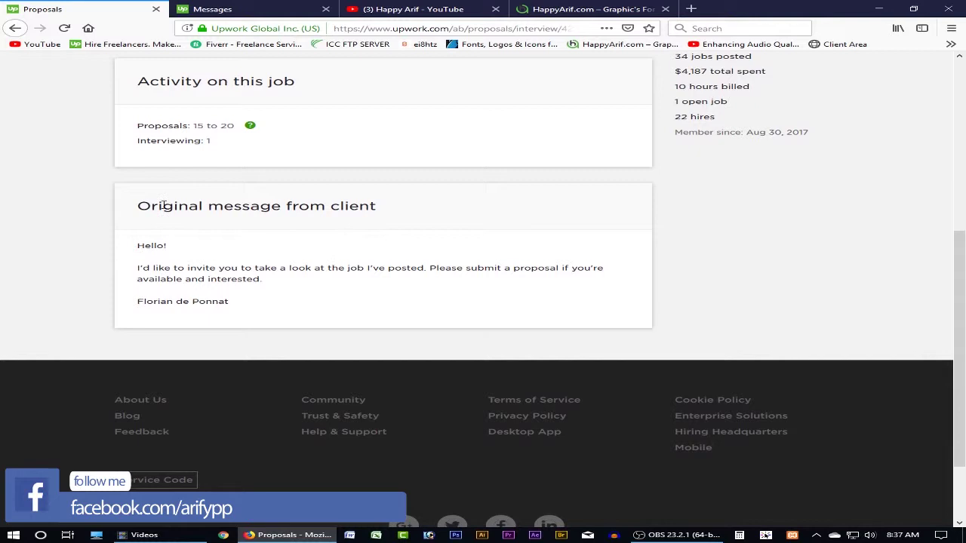
left_click_drag(137, 206, 370, 212)
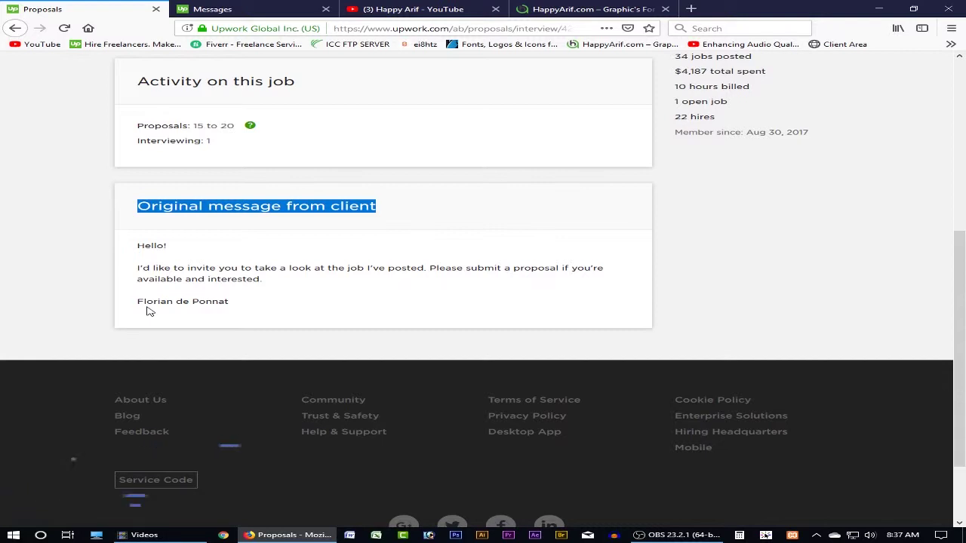
left_click_drag(127, 304, 275, 305)
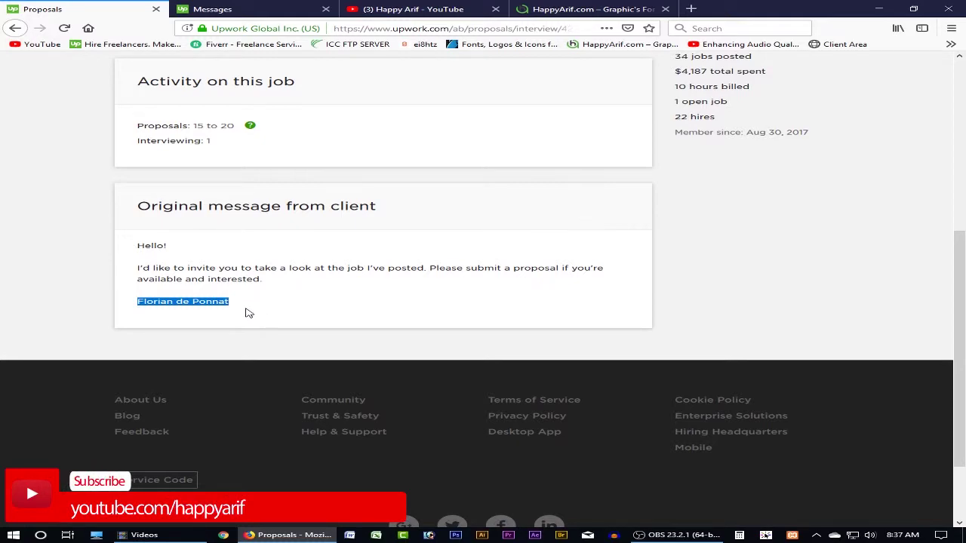
right_click(225, 304)
left_click(252, 312)
scroll(297, 310, "up", 5)
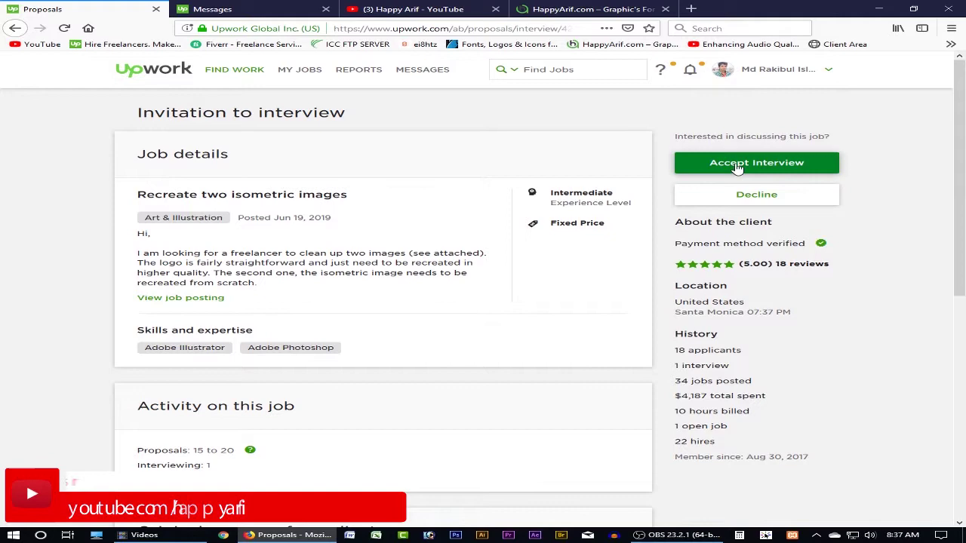
Step: Reopen the Accept interview form and set project length to Less than 1 week
left_click(741, 163)
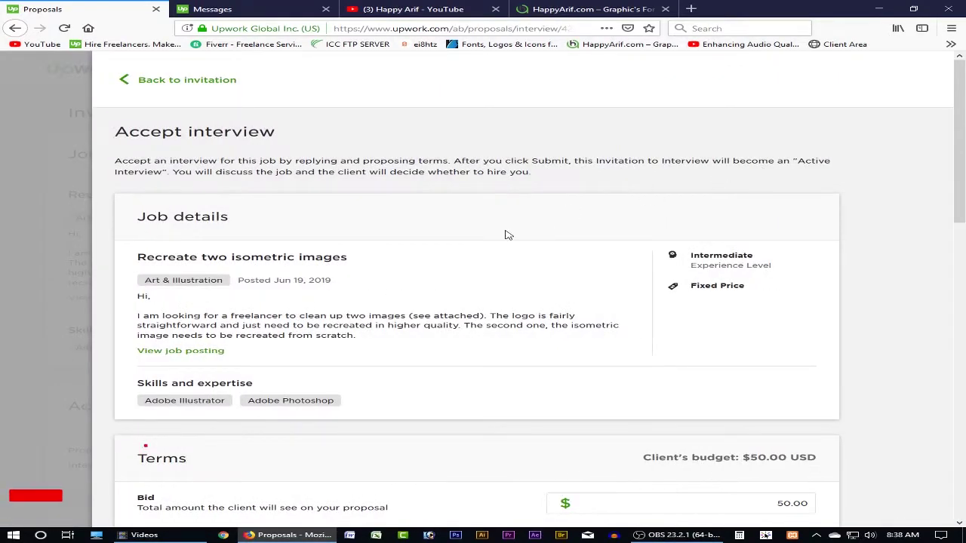
scroll(396, 266, "down", 5)
scroll(397, 264, "down", 4)
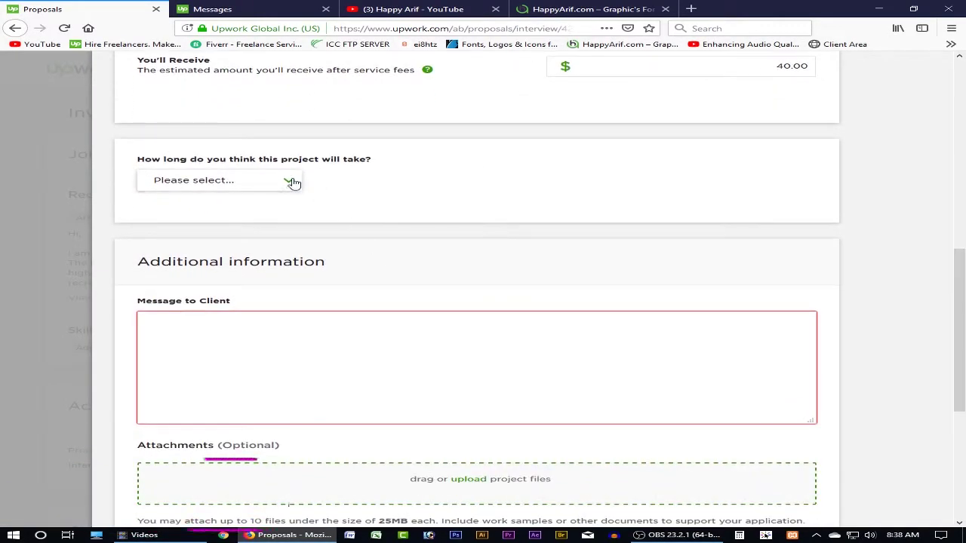
left_click(290, 180)
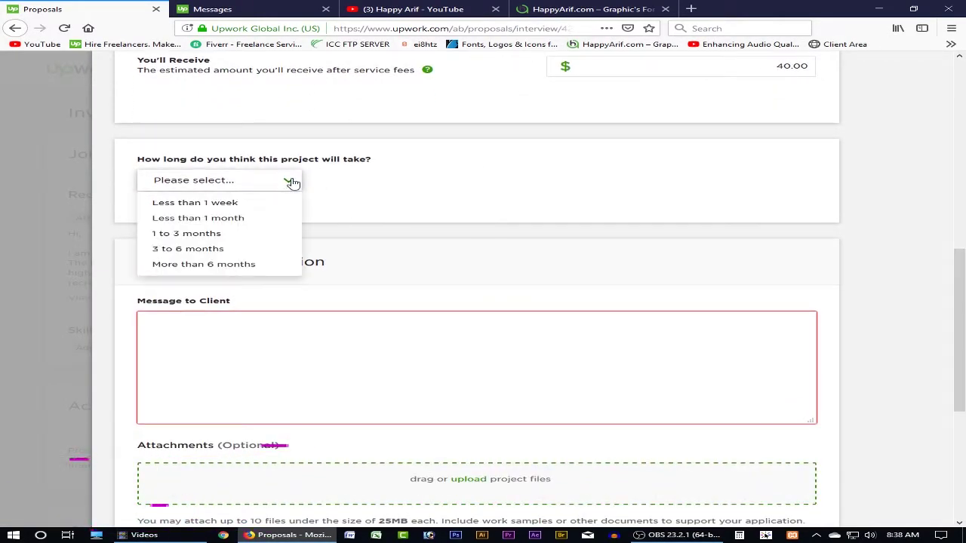
left_click(223, 204)
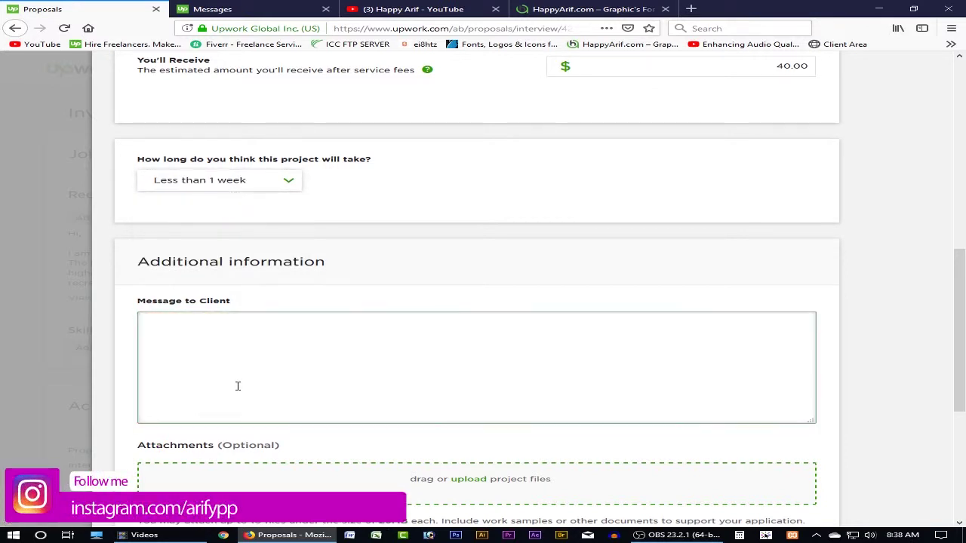
Step: Begin the client message with 'Hi', then 'Dear' and the pasted client name in quotes
left_click(226, 360)
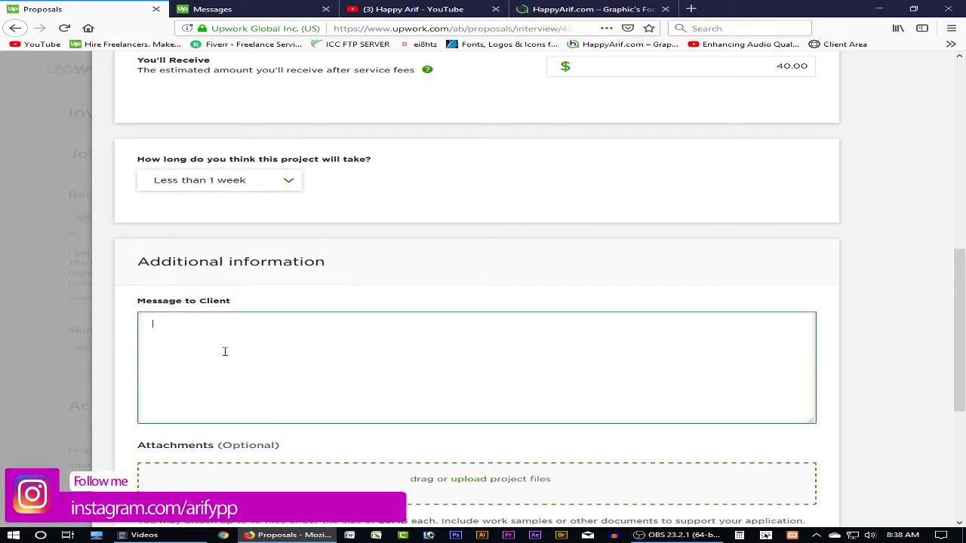
type("Hi")
key("Return")
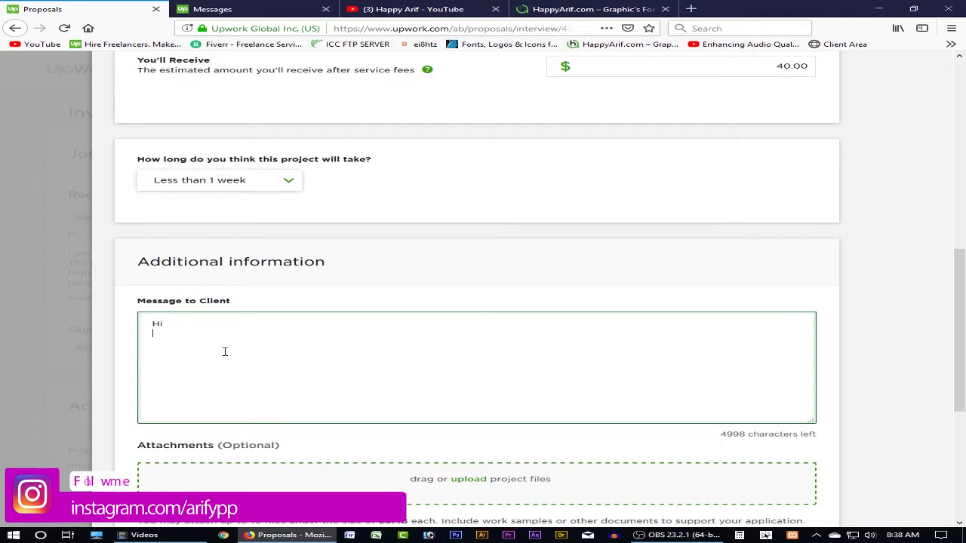
type("Dear \"\"")
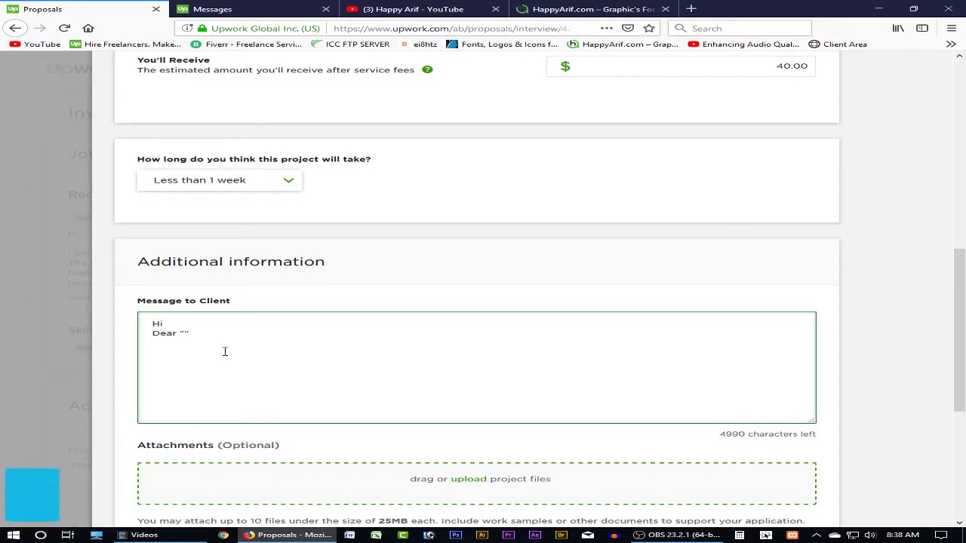
key("ctrl+v")
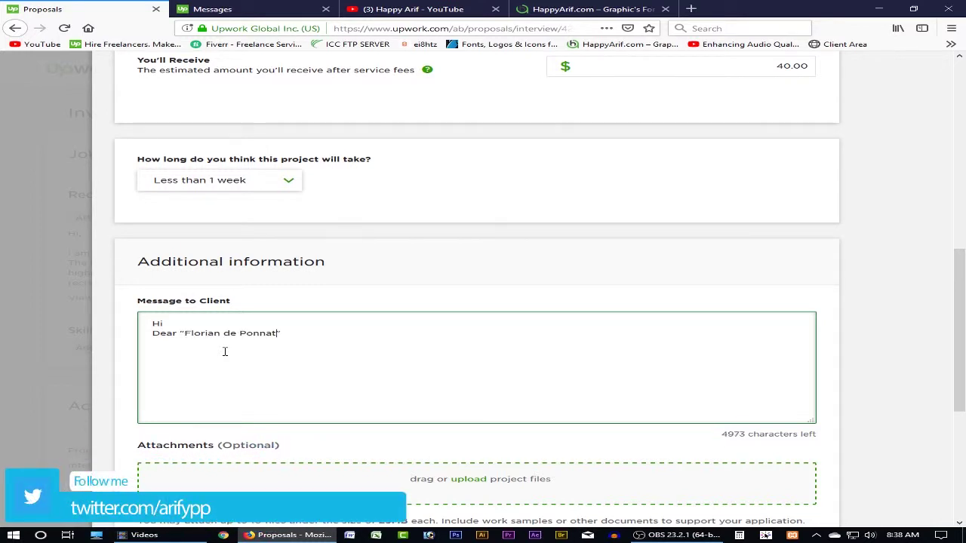
Step: Add a new line below the greeting starting the thank-you sentence 'Thanks for'
left_click_drag(188, 337, 284, 337)
left_click(289, 333)
key("Return")
type("Th")
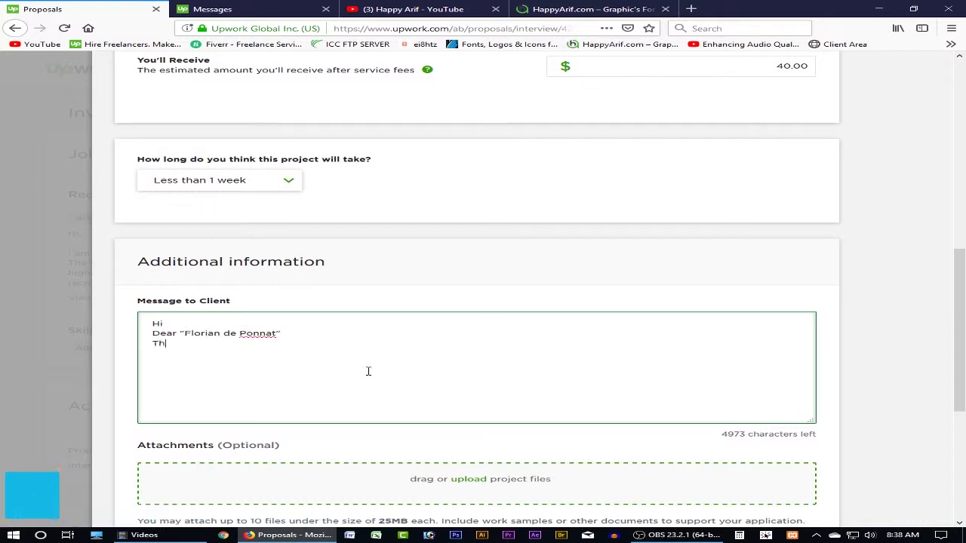
type("anks")
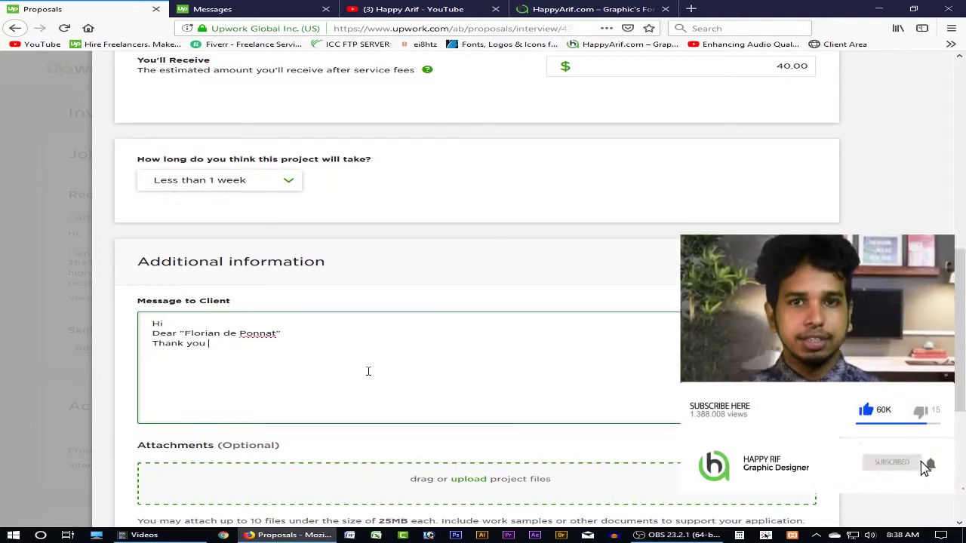
type("fo")
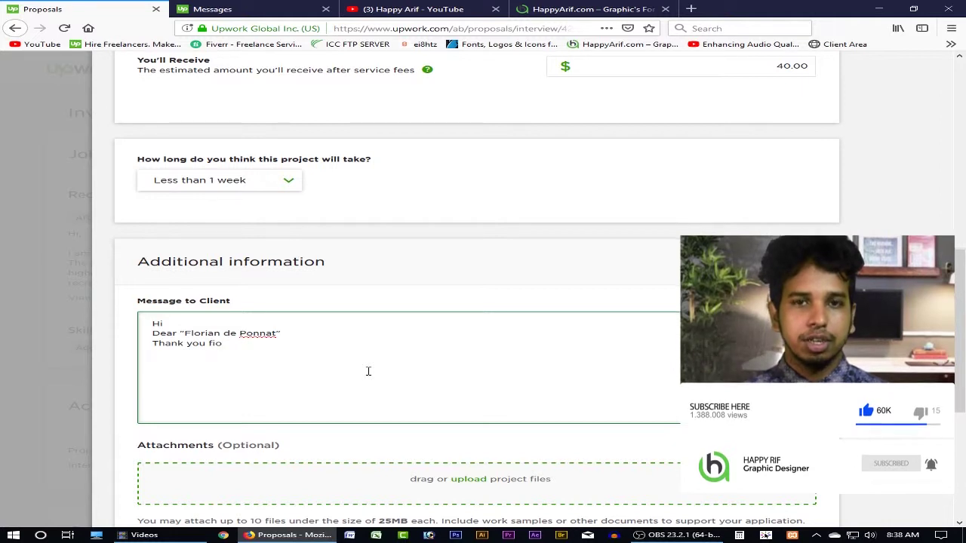
type("r")
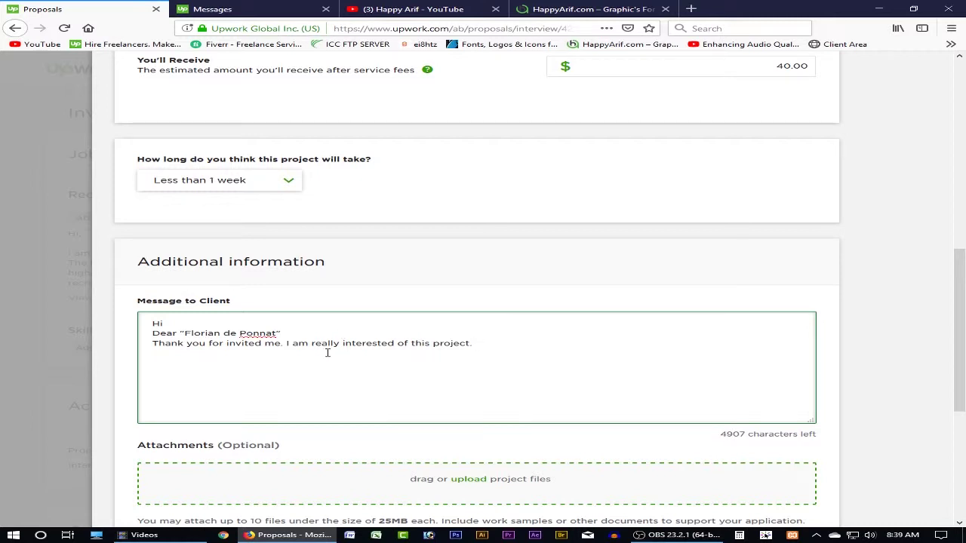
scroll(328, 353, "down", 5)
Step: Continue the cover letter with a pitch promising something new and amazing within a tight budget
left_click_drag(138, 363, 409, 368)
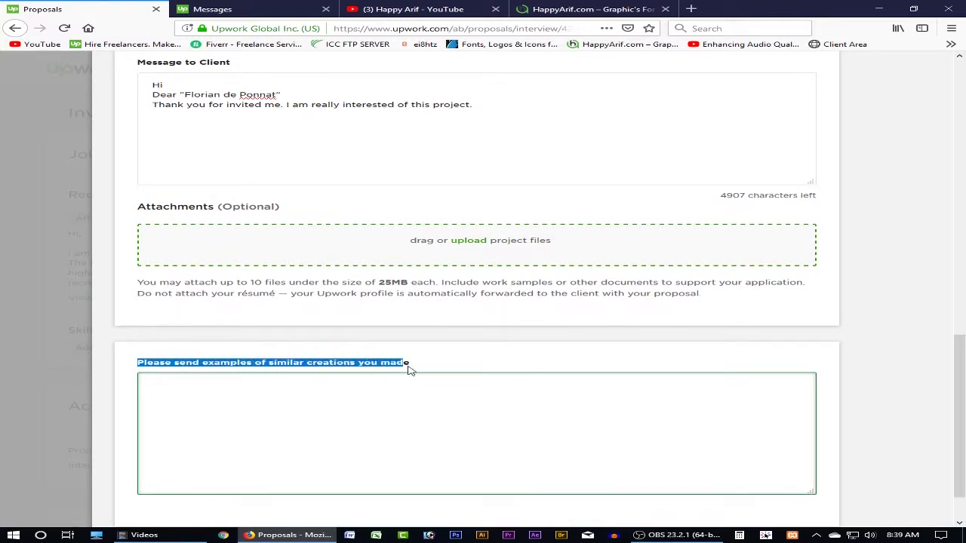
scroll(357, 400, "up", 3)
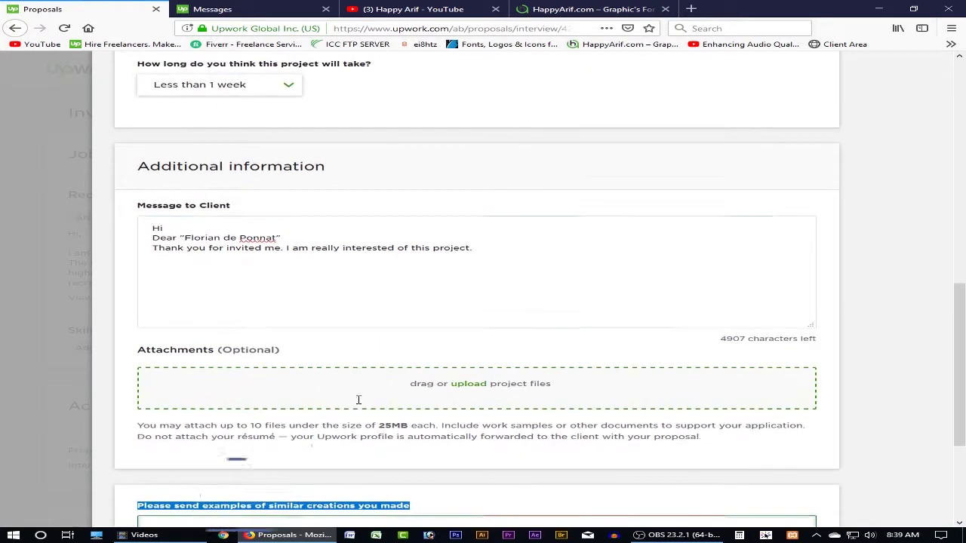
left_click(542, 239)
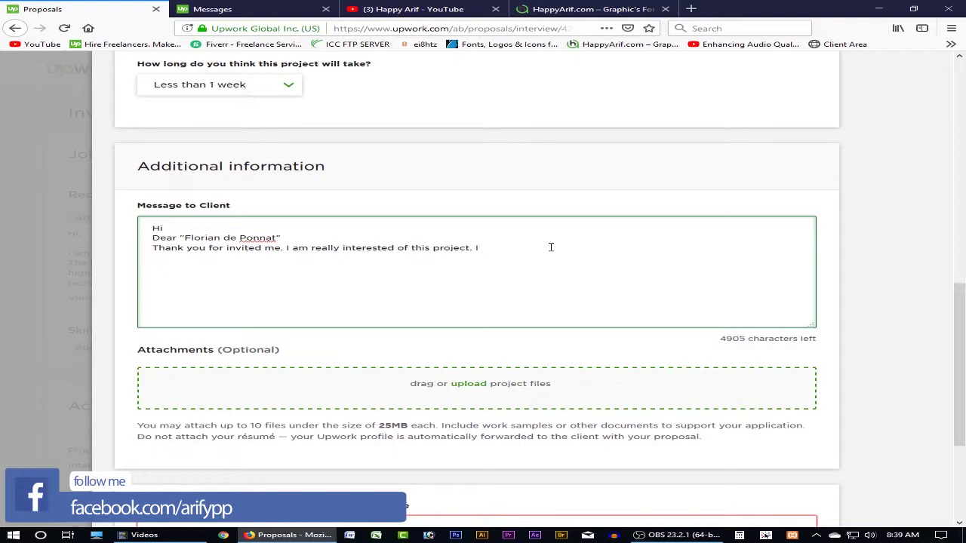
type("uld like")
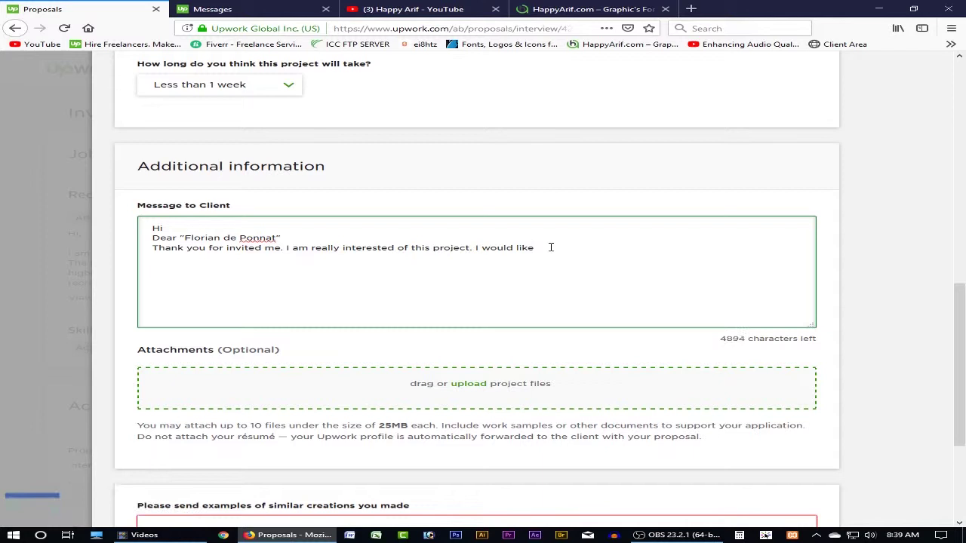
type(" you project")
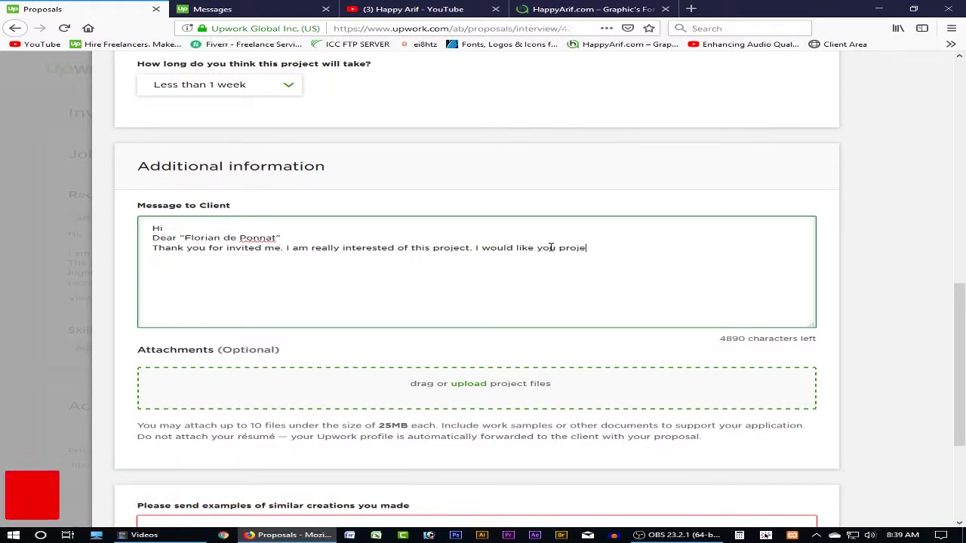
type(" and ")
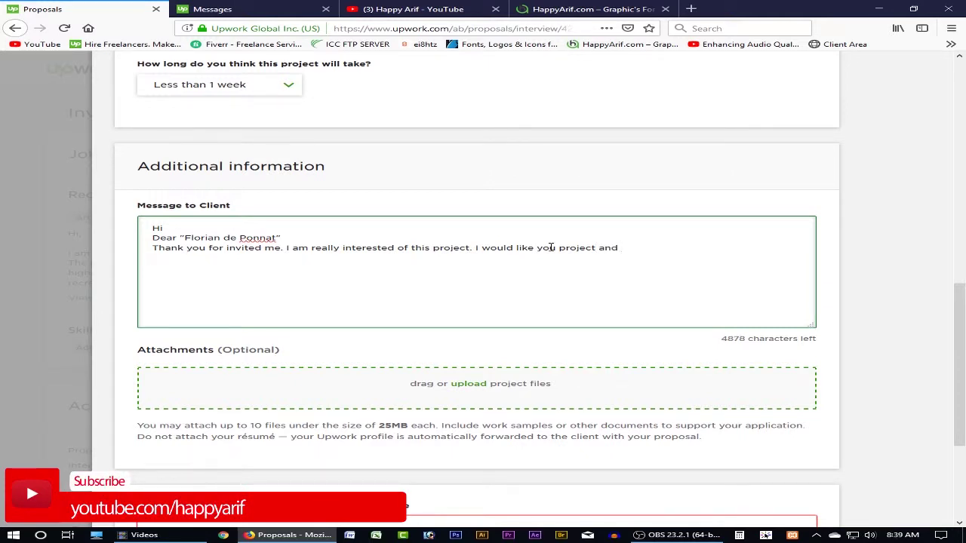
type("you will get som")
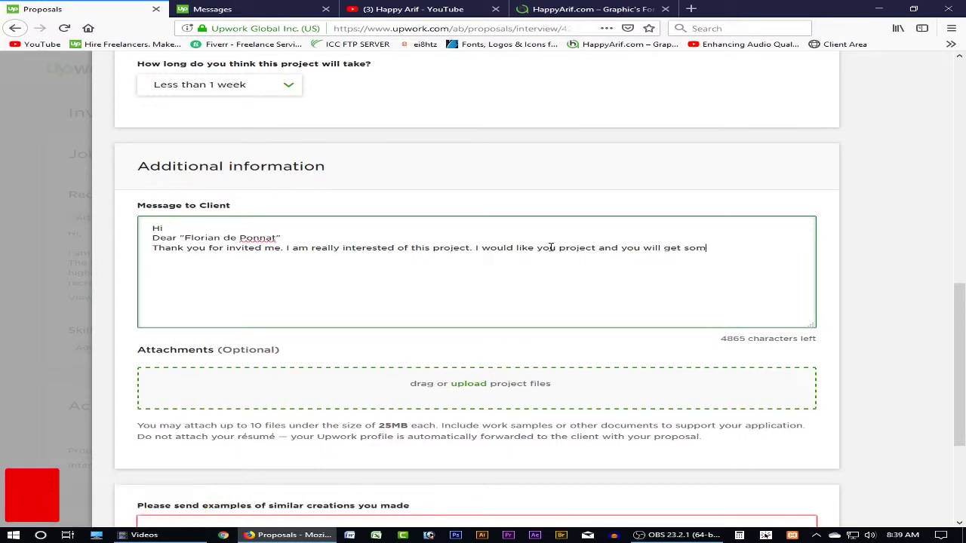
type("ething new")
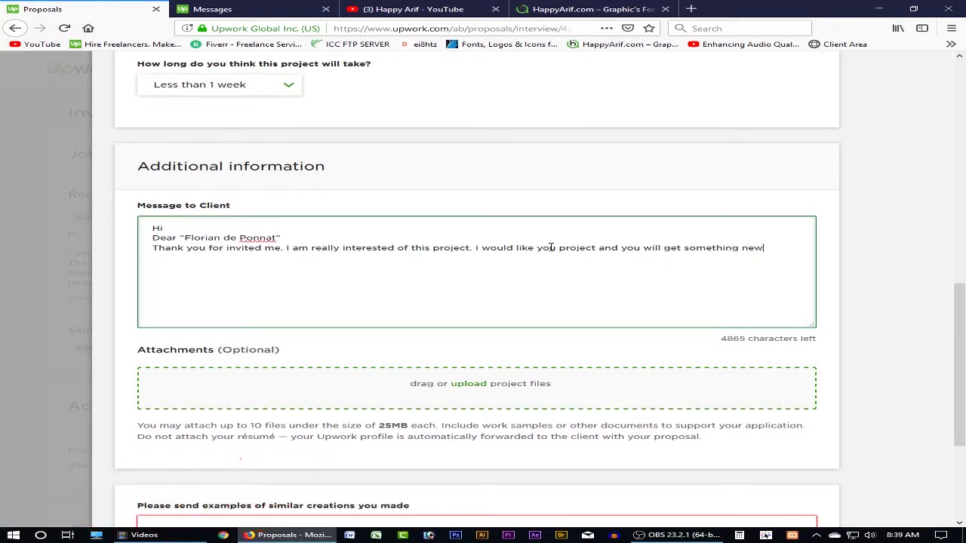
type(" an")
type("d ama")
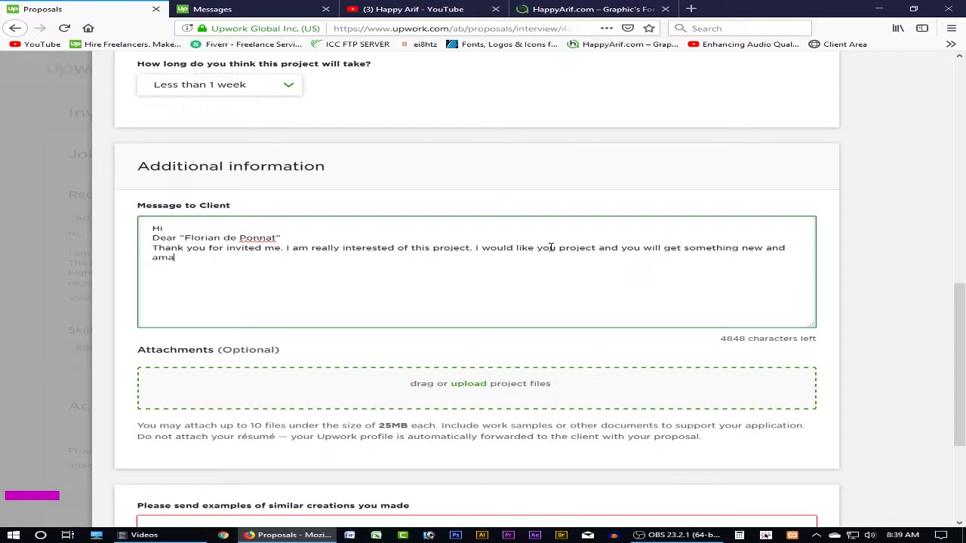
type("zing in my service")
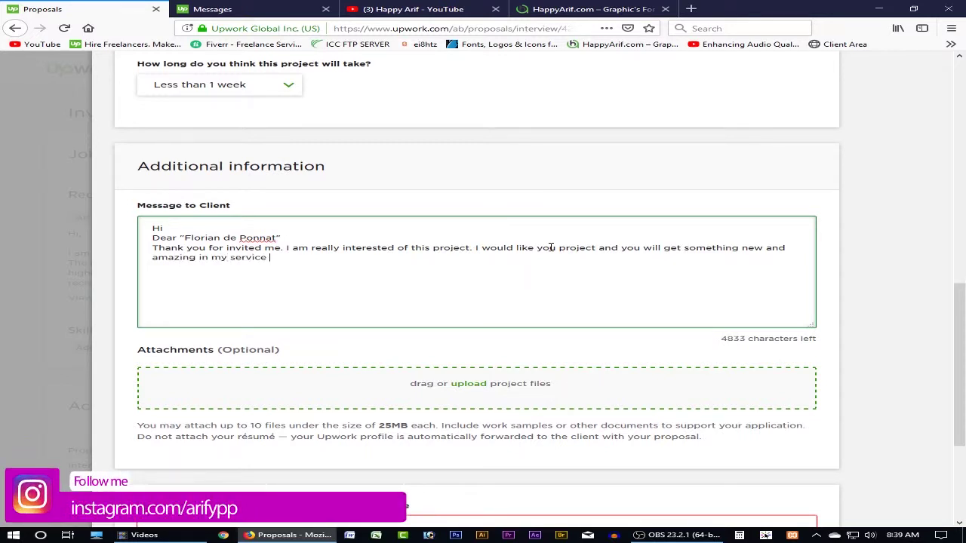
type(" with yo")
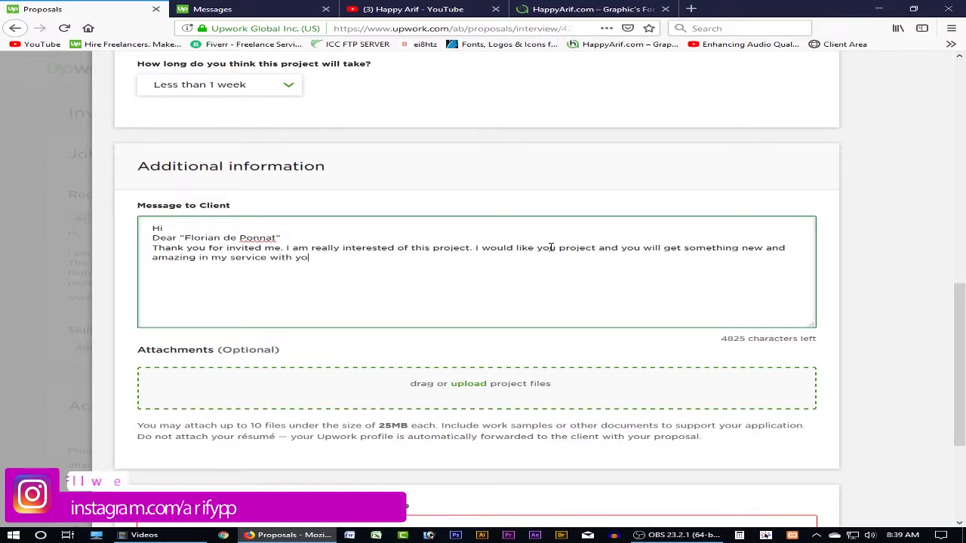
type("ur tight")
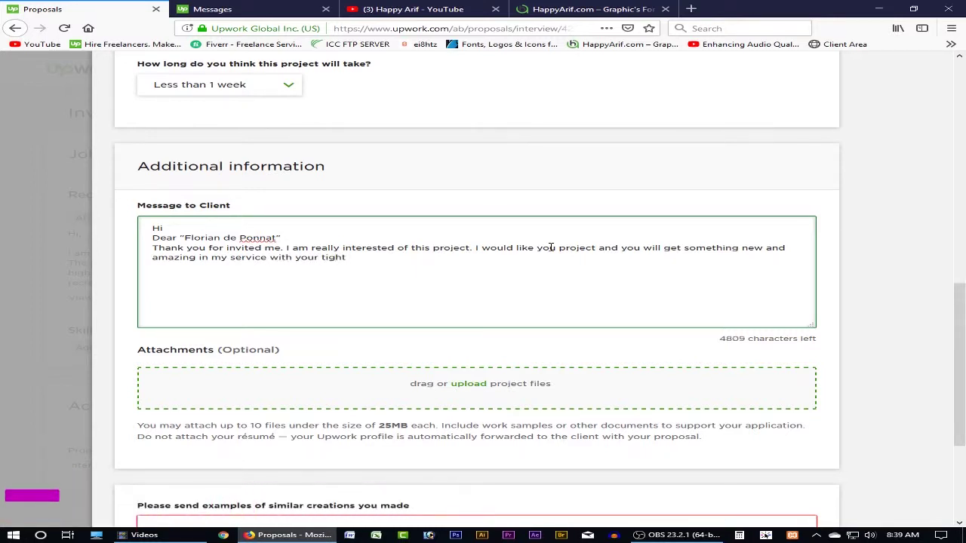
type(" vp")
key("BackSpace")
key("BackSpace")
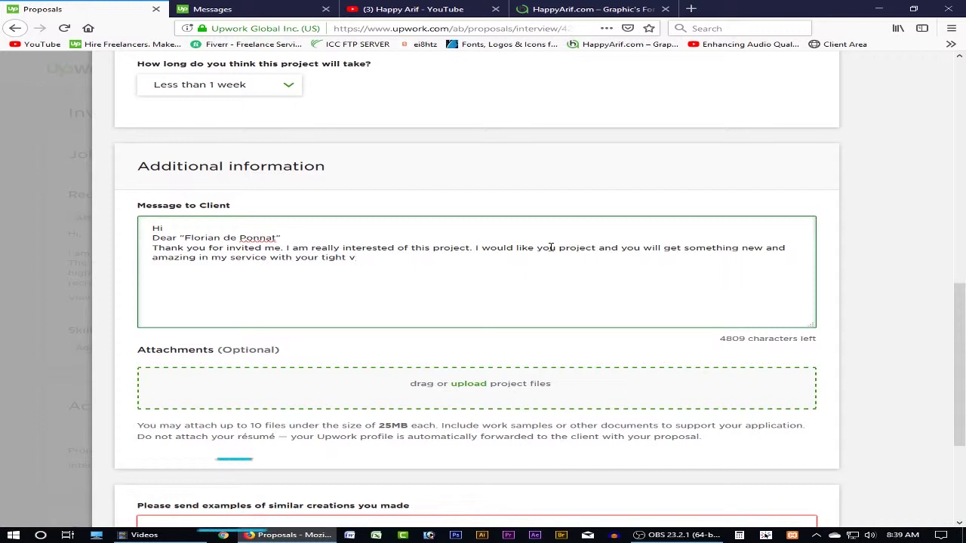
type("budg")
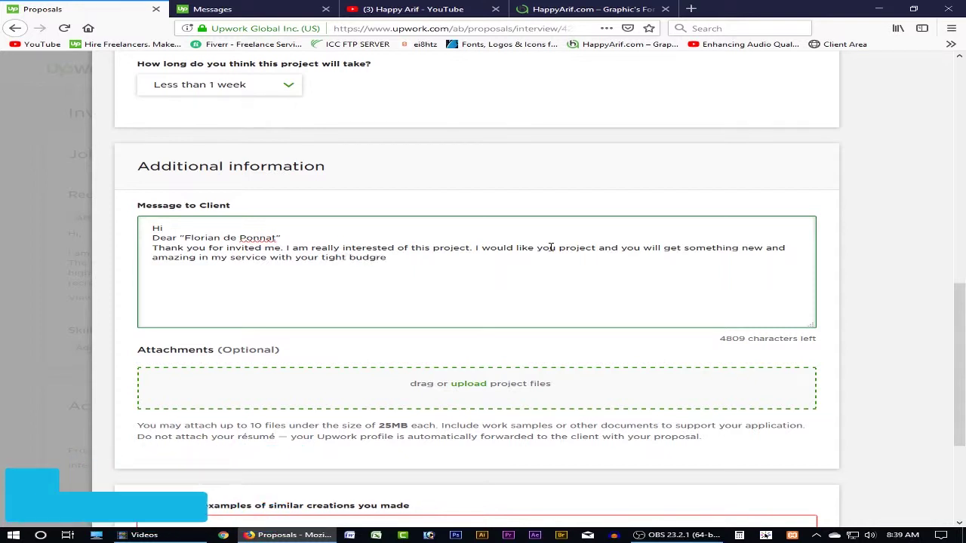
type("et.")
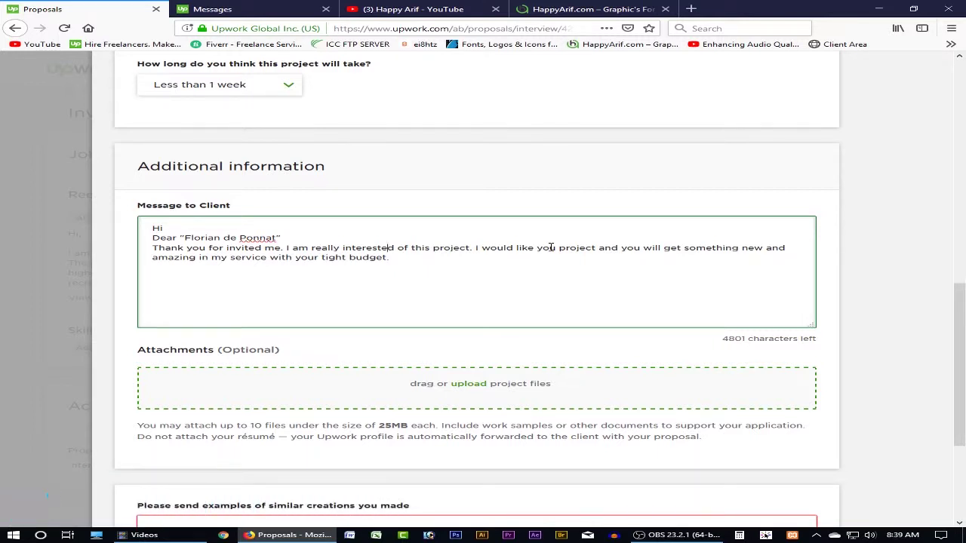
Step: Add a blank line before the thank-you paragraph and sign the 'Kind Wishes' close with the freelancer's name
key("Up")
key("Home")
key("Return")
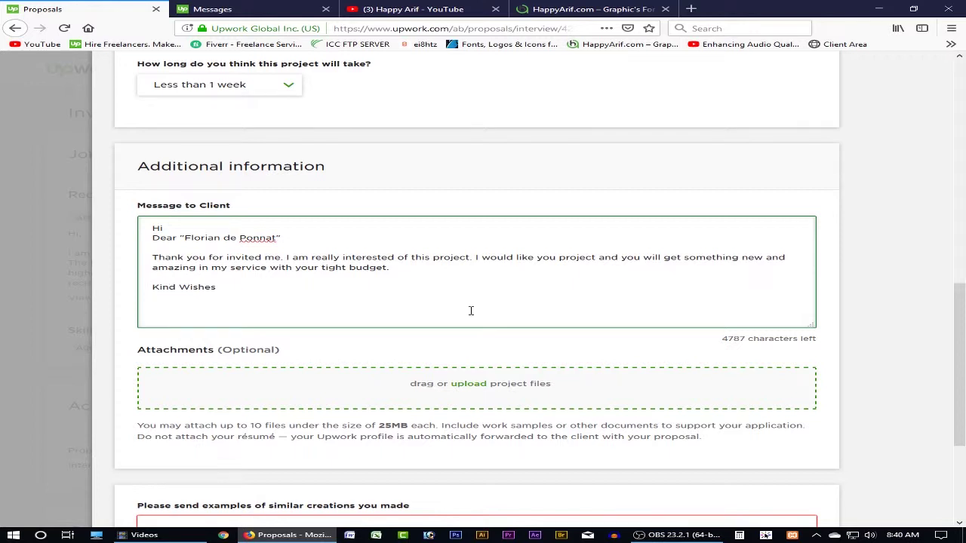
type("\"")
key("End")
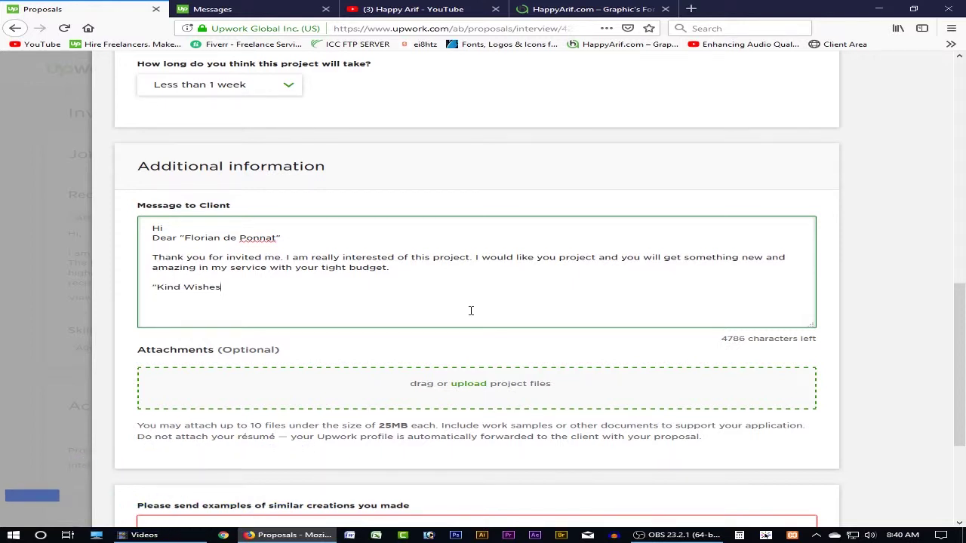
type("\"")
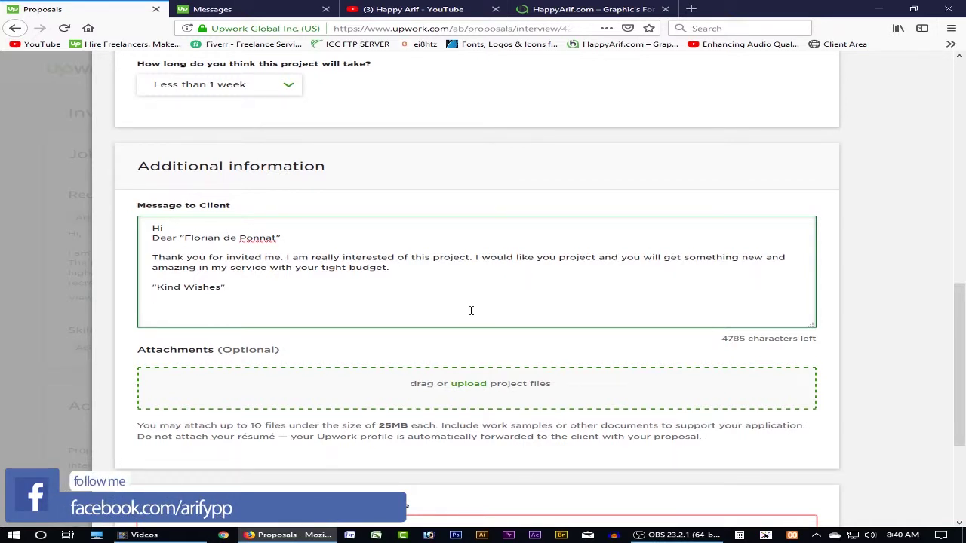
type("Md Raki")
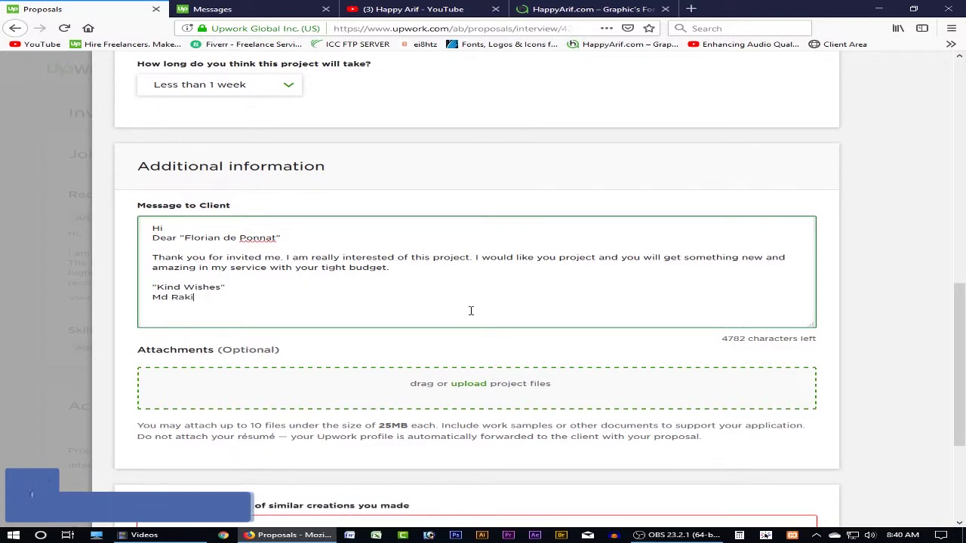
type("bul")
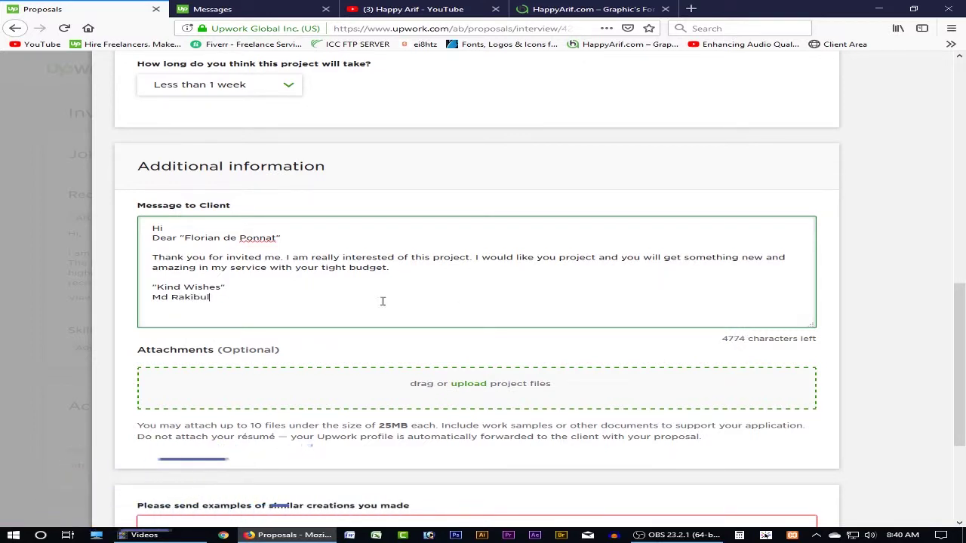
Step: Start the similar-work examples answer, then go to the Messages inbox
scroll(310, 293, "down", 3)
left_click(176, 356)
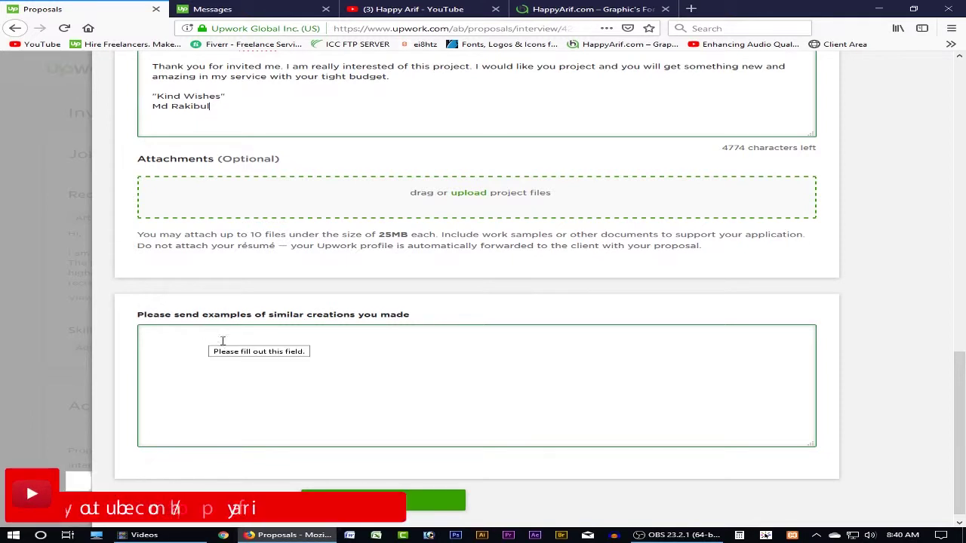
left_click(263, 348)
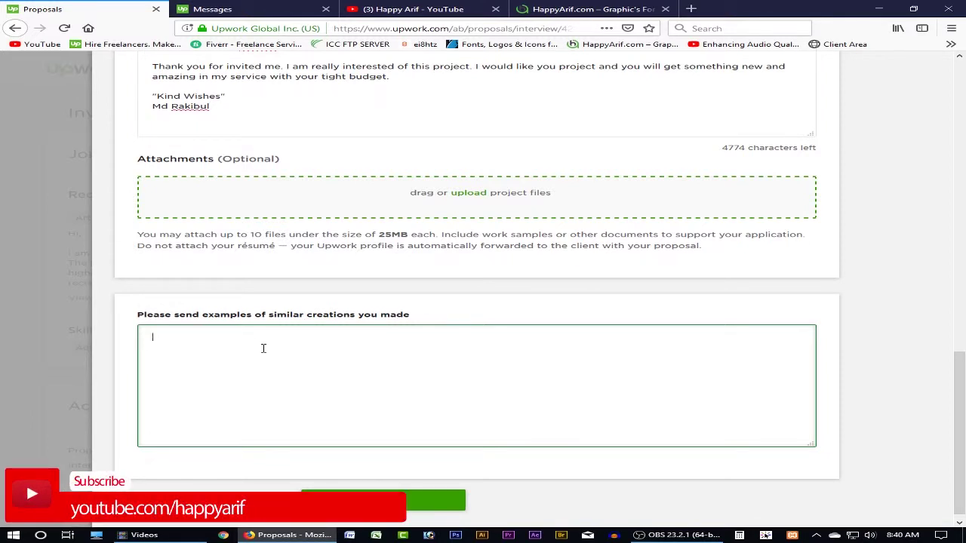
scroll(265, 348, "up", 2)
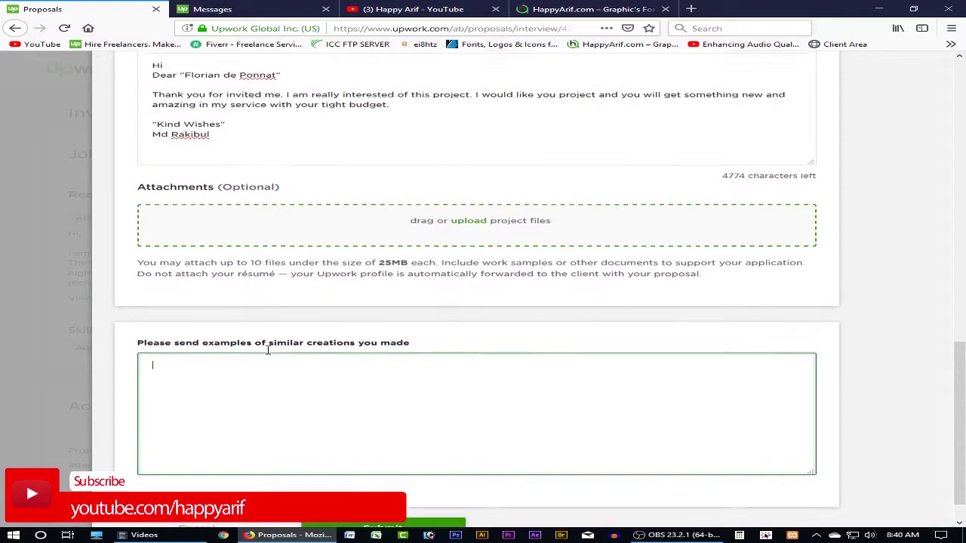
scroll(268, 351, "down", 2)
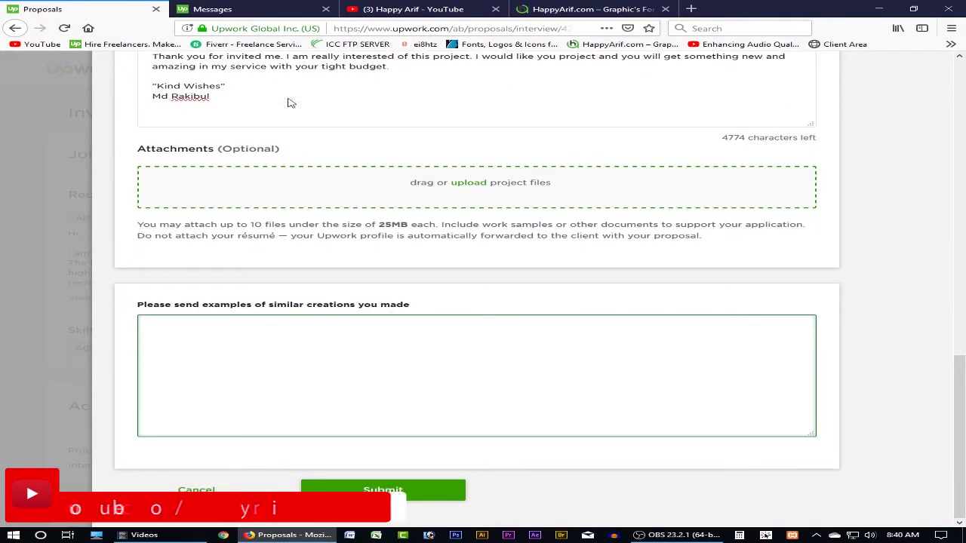
left_click(212, 9)
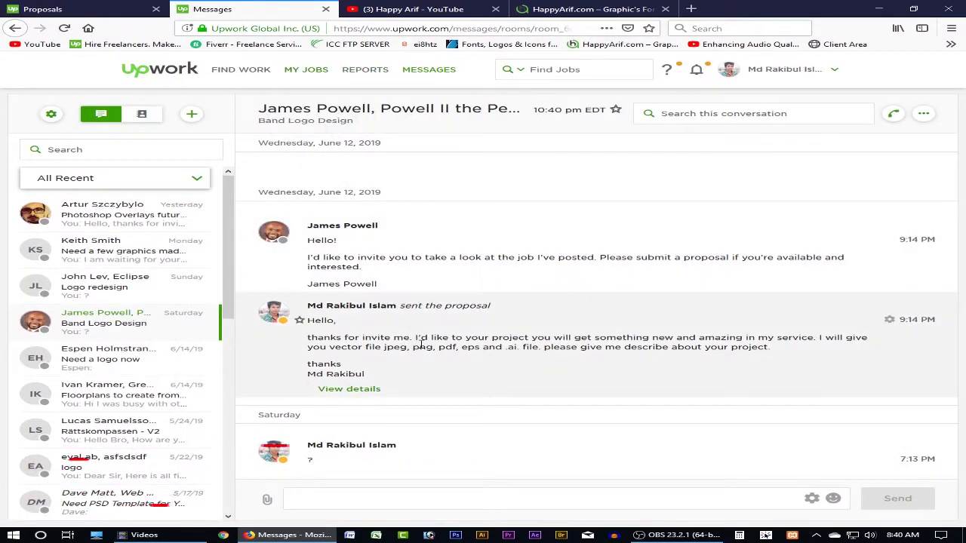
Step: Find the forum graphics conversation and copy its 'Please see my portfolio' Flickr link line
left_click(104, 284)
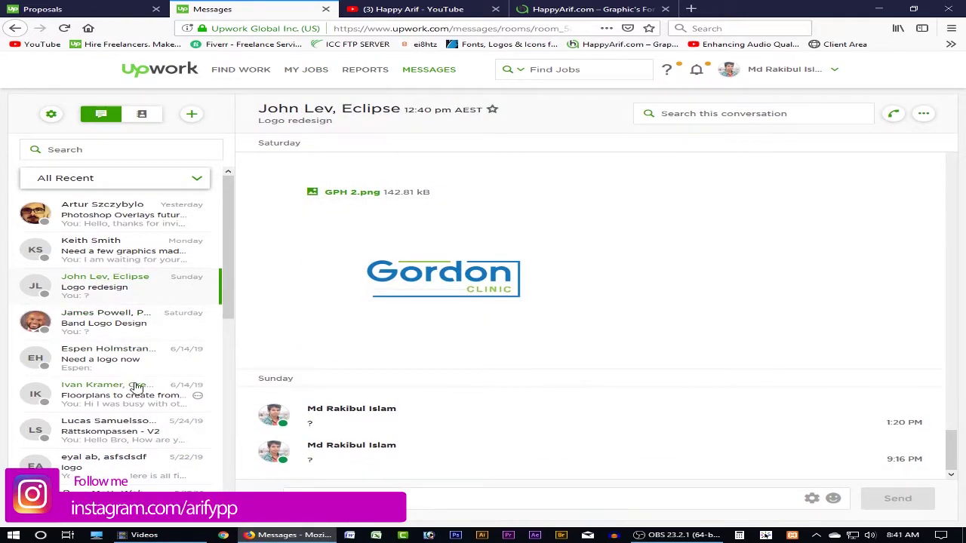
scroll(135, 387, "down", 1)
left_click(133, 351)
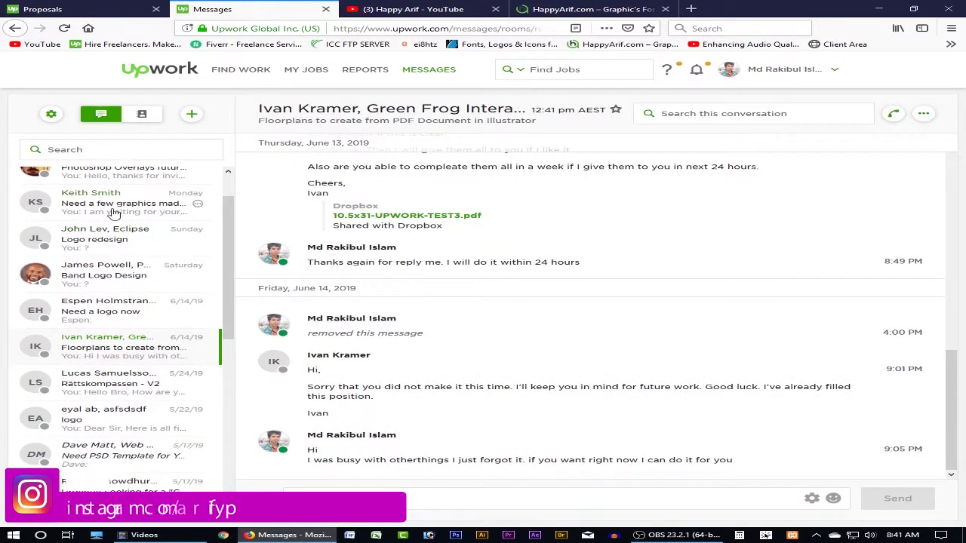
scroll(108, 208, "up", 1)
left_click(113, 247)
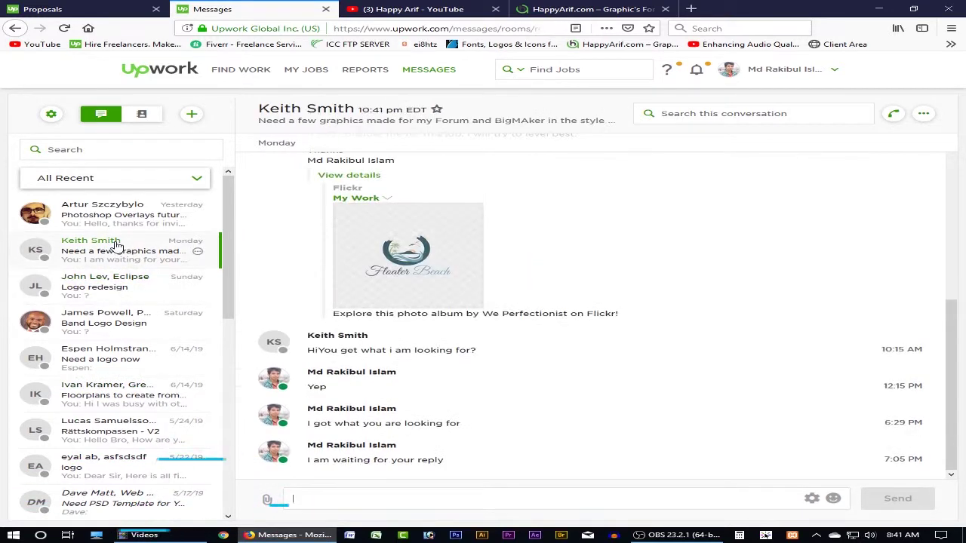
scroll(528, 315, "up", 3)
left_click_drag(583, 304, 308, 305)
right_click(423, 305)
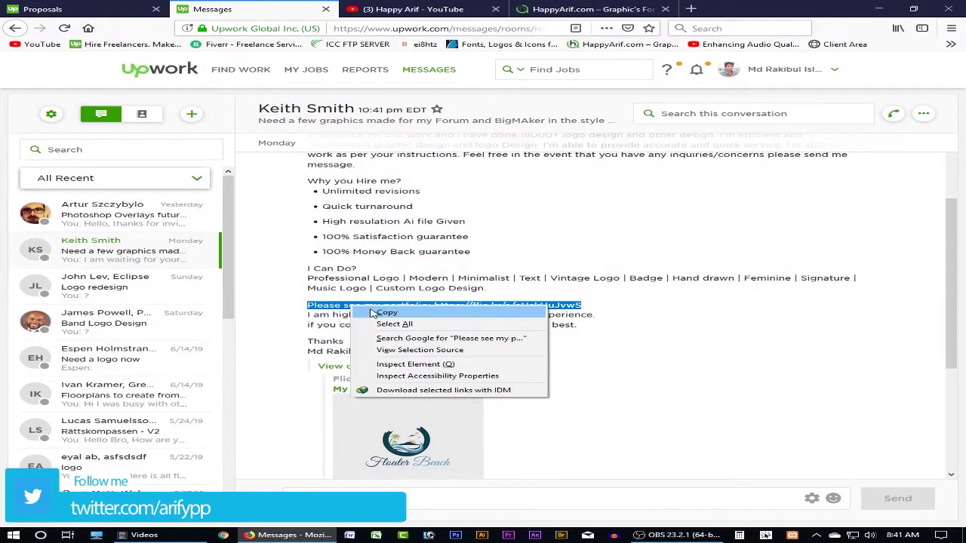
left_click(447, 315)
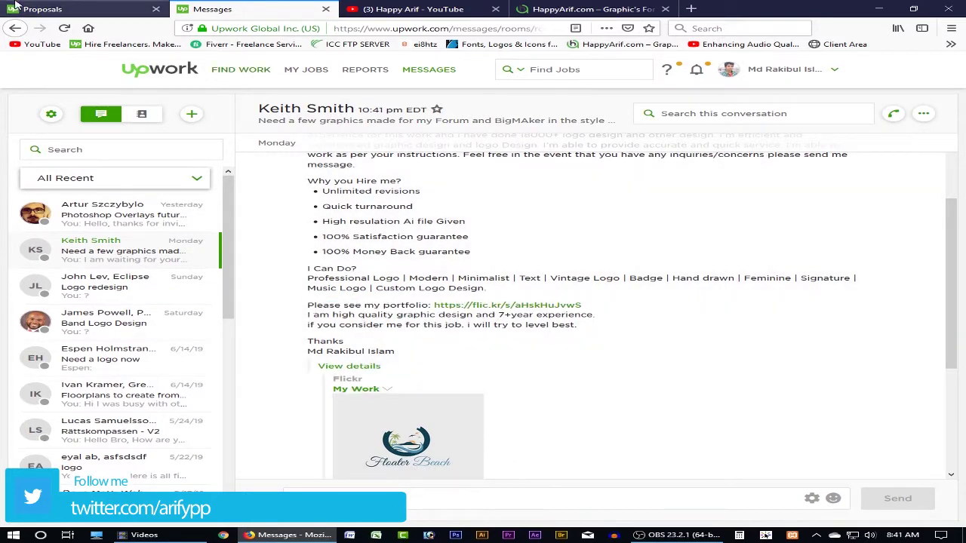
Step: Paste the portfolio line into the examples box and add a sentence pointing to previous client feedback
left_click(43, 9)
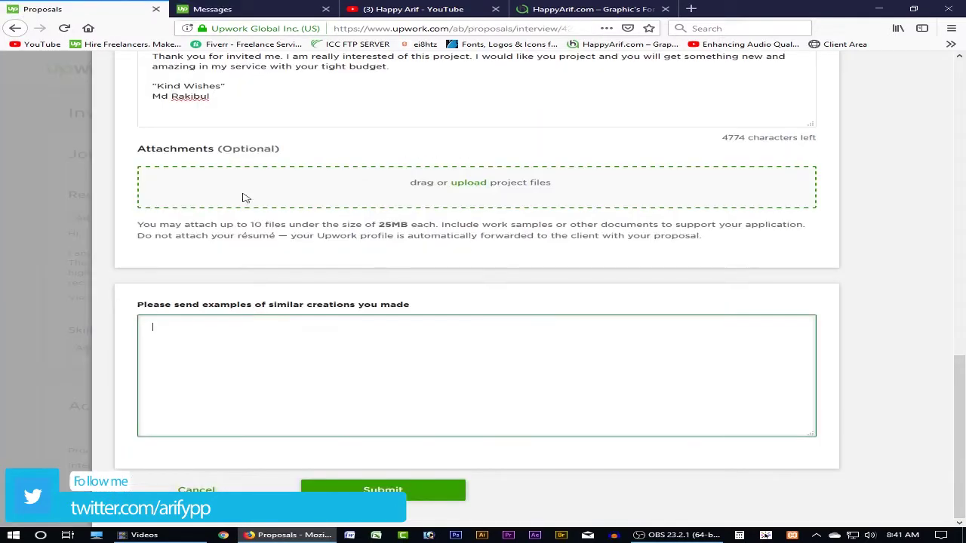
right_click(303, 355)
left_click(410, 402)
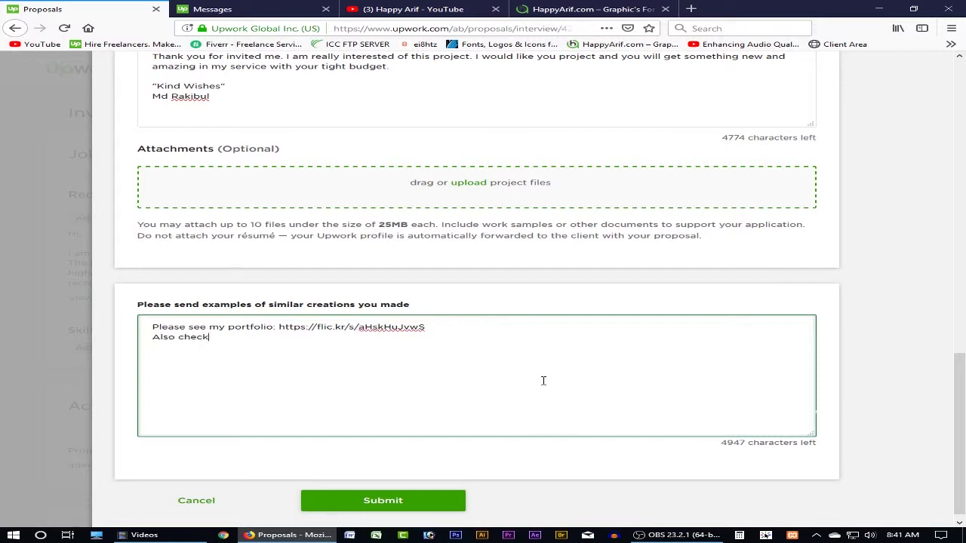
type("my ")
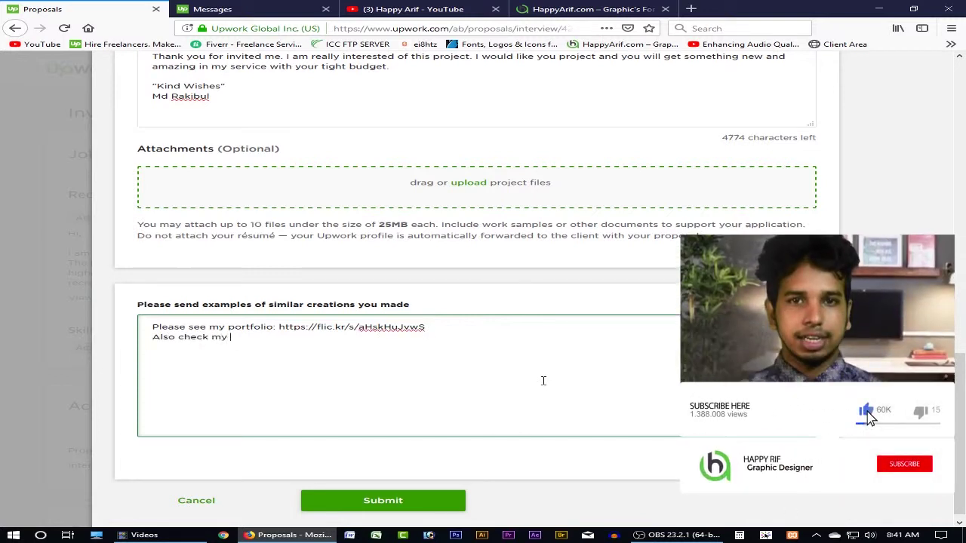
type("previous fe")
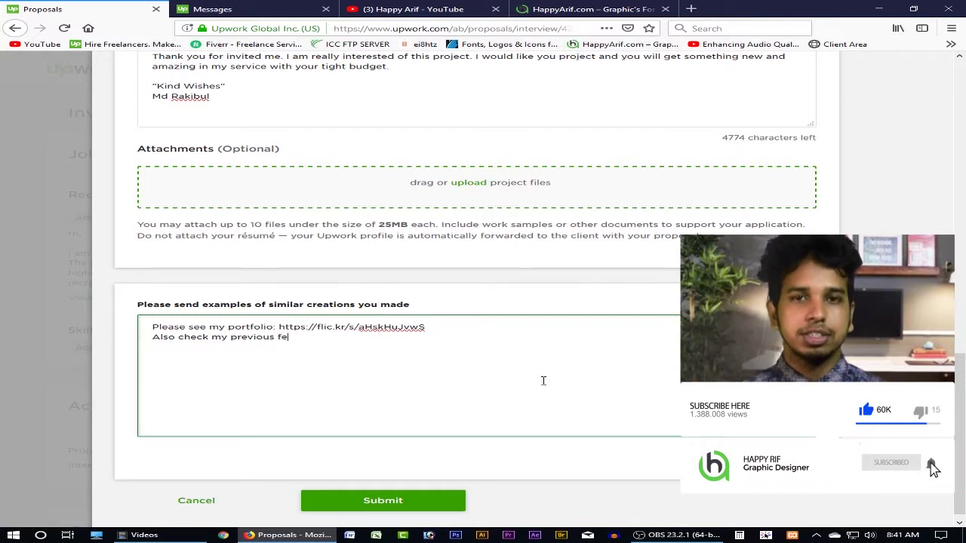
type("edback that")
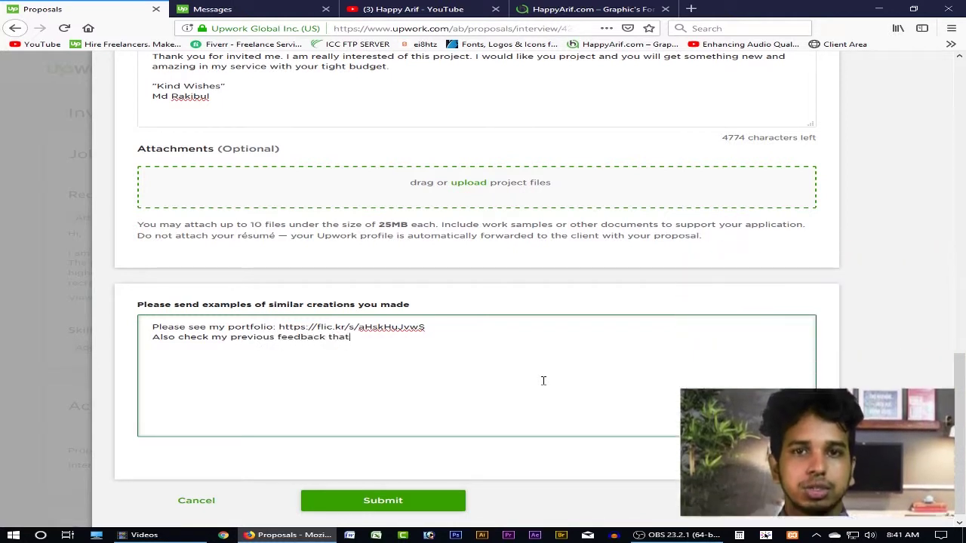
type(" was gave me another client.")
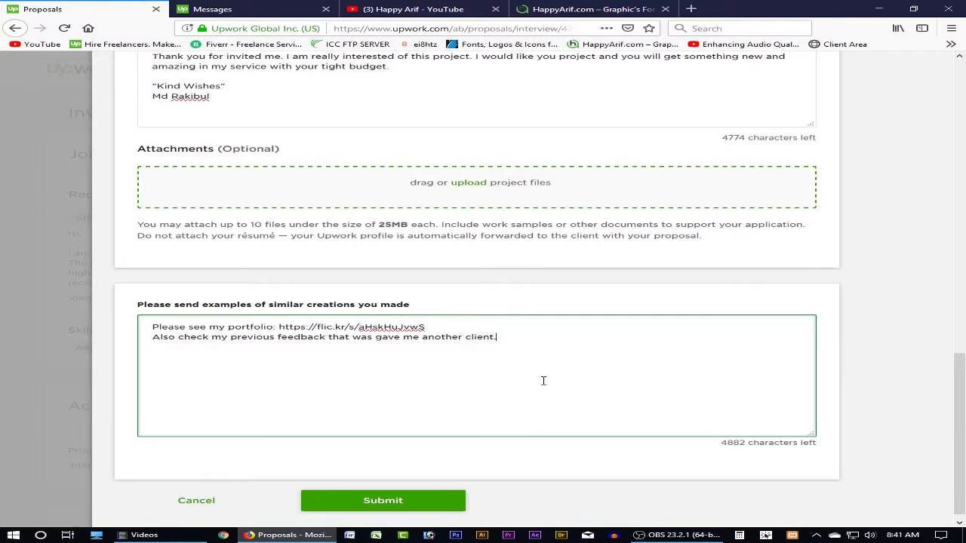
scroll(544, 381, "up", 3)
scroll(543, 381, "down", 3)
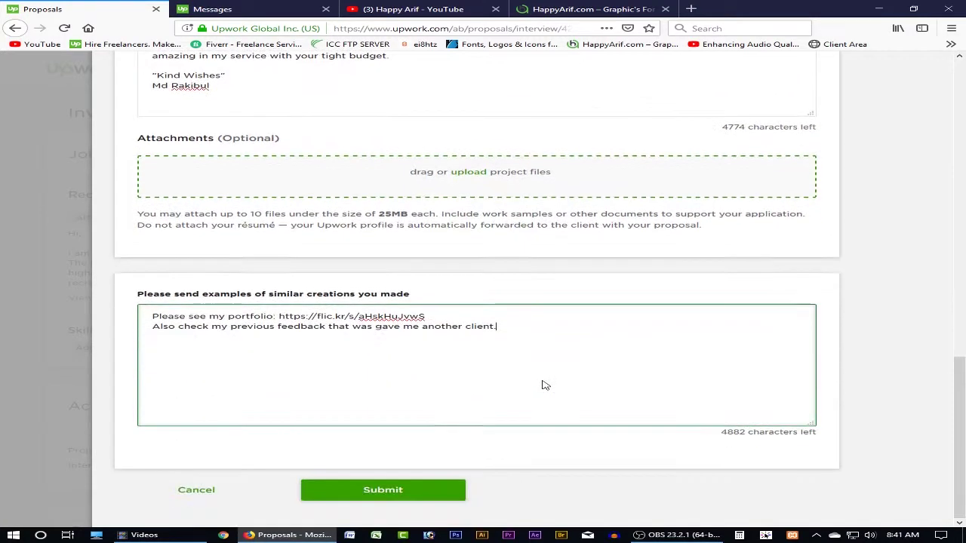
Step: Submit the proposal and review its details: the $50.00 bid, cover letter and portfolio link
left_click(388, 492)
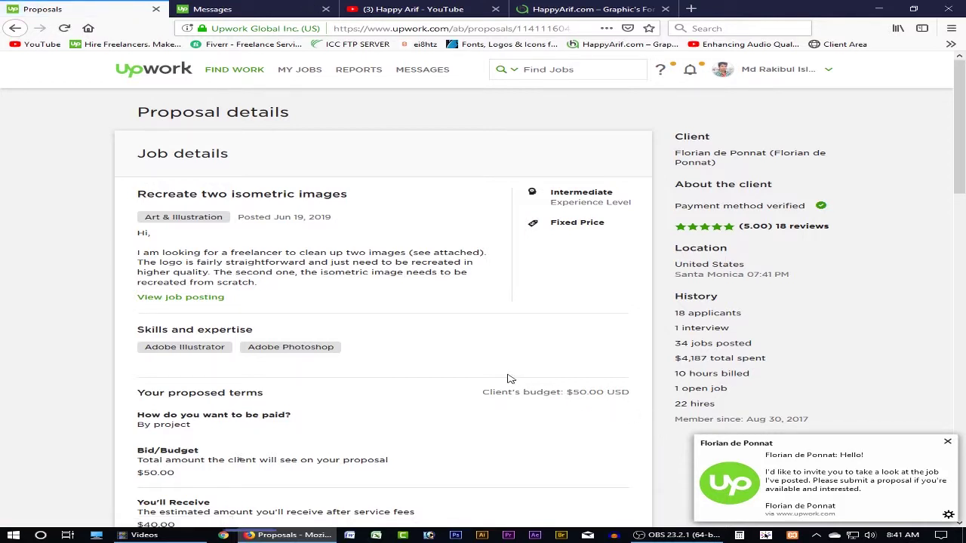
scroll(511, 379, "down", 4)
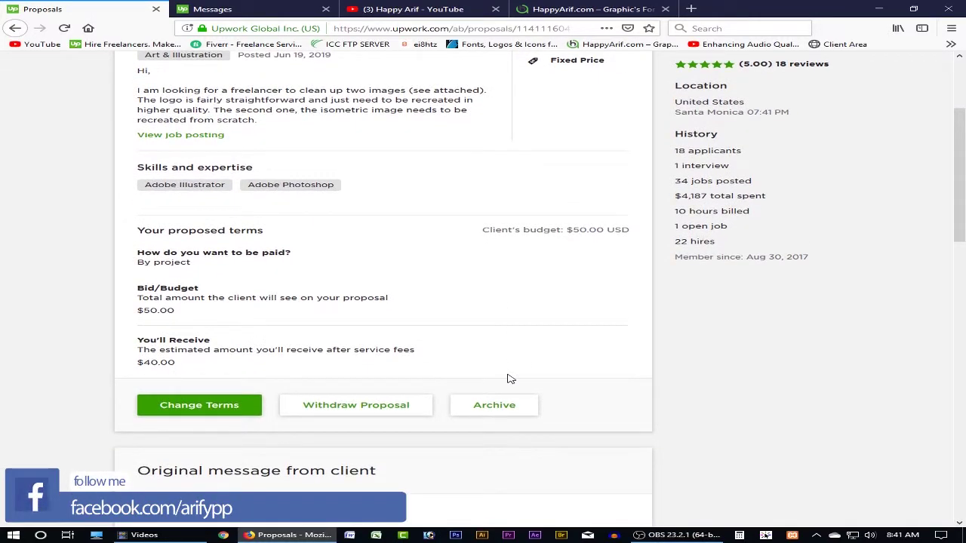
scroll(510, 379, "down", 4)
scroll(510, 378, "up", 6)
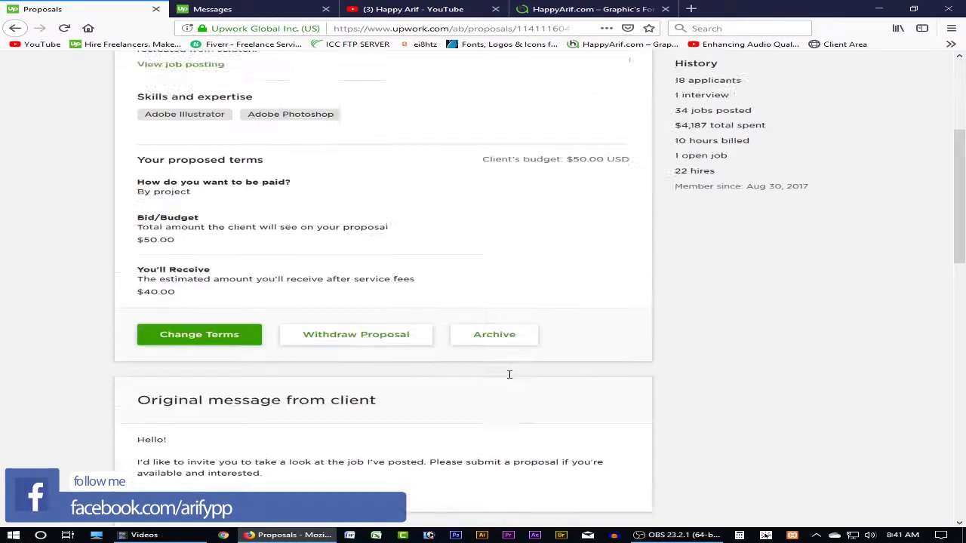
scroll(511, 379, "up", 2)
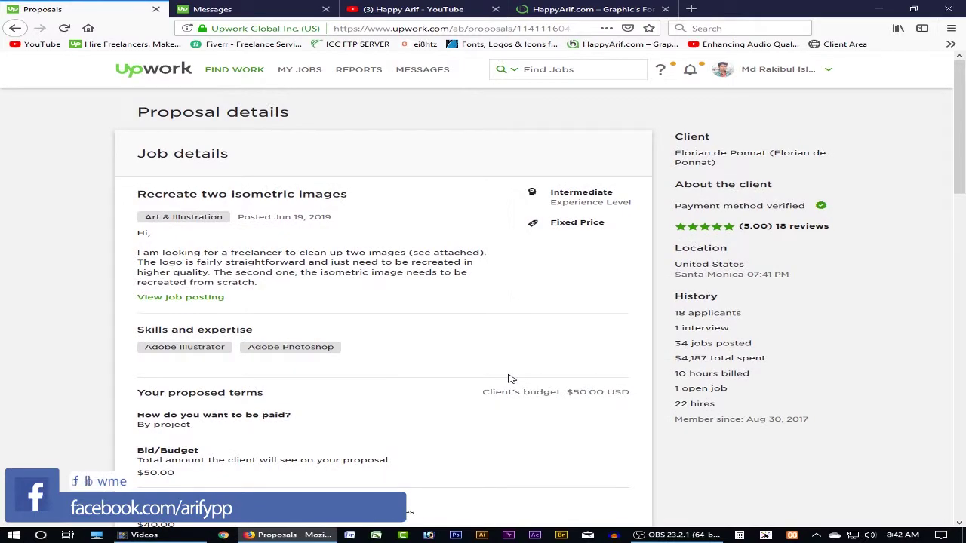
scroll(510, 379, "down", 16)
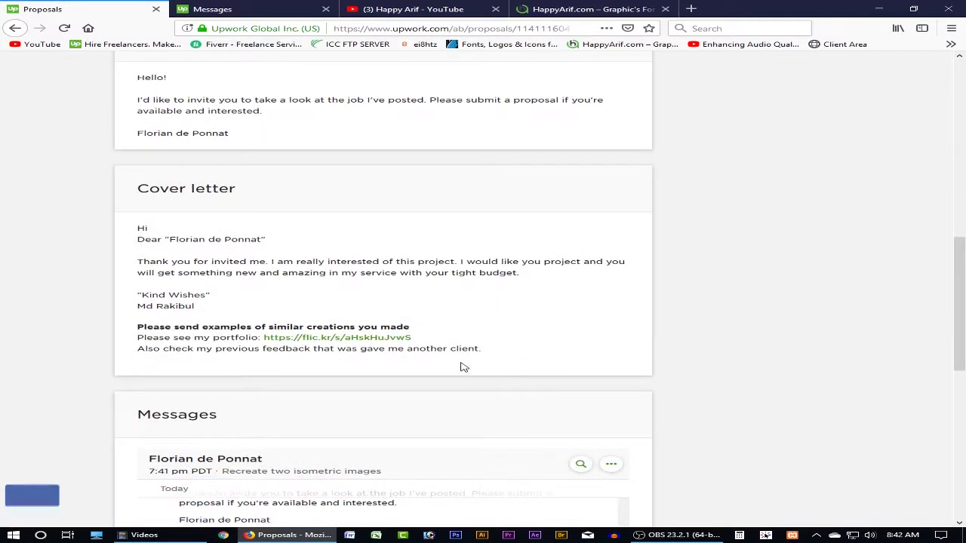
scroll(563, 348, "down", 10)
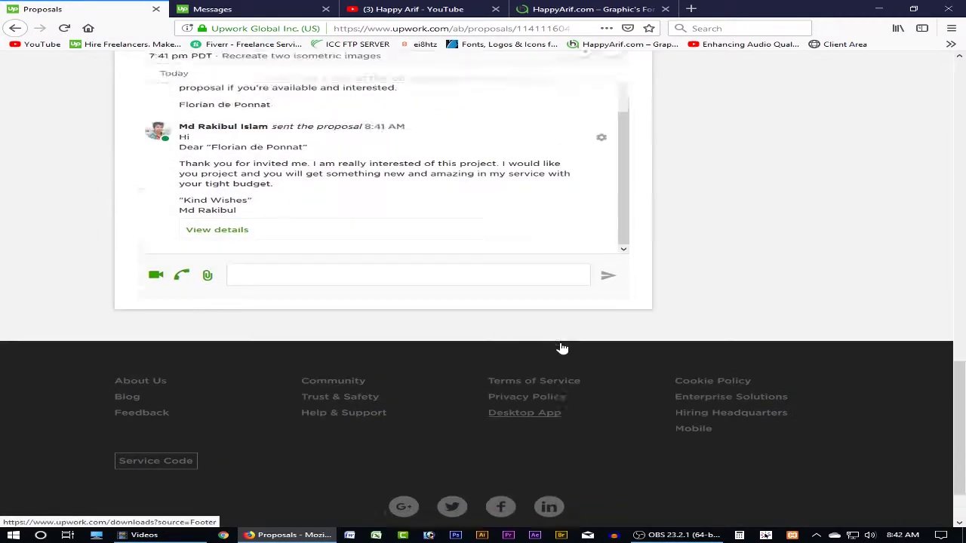
scroll(562, 348, "up", 5)
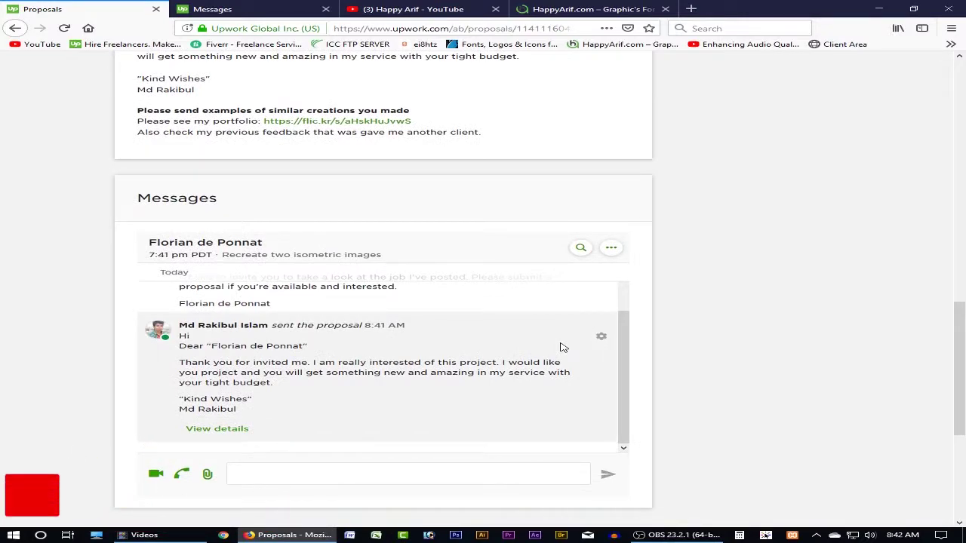
scroll(807, 399, "up", 9)
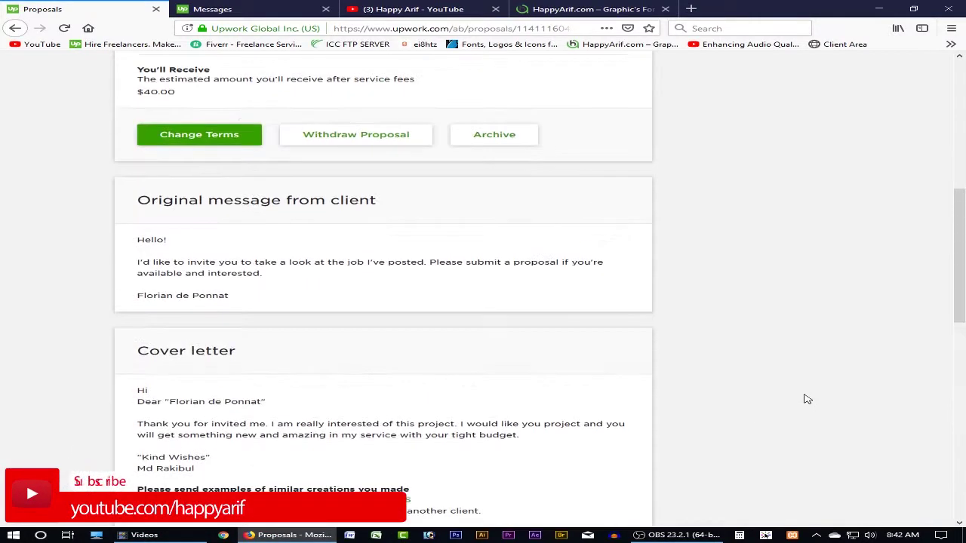
scroll(807, 399, "up", 4)
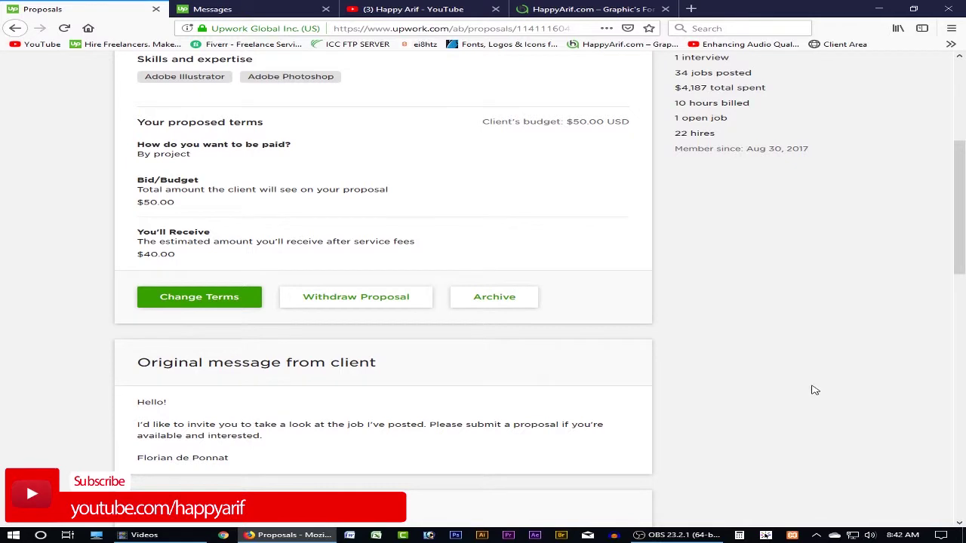
scroll(815, 390, "up", 2)
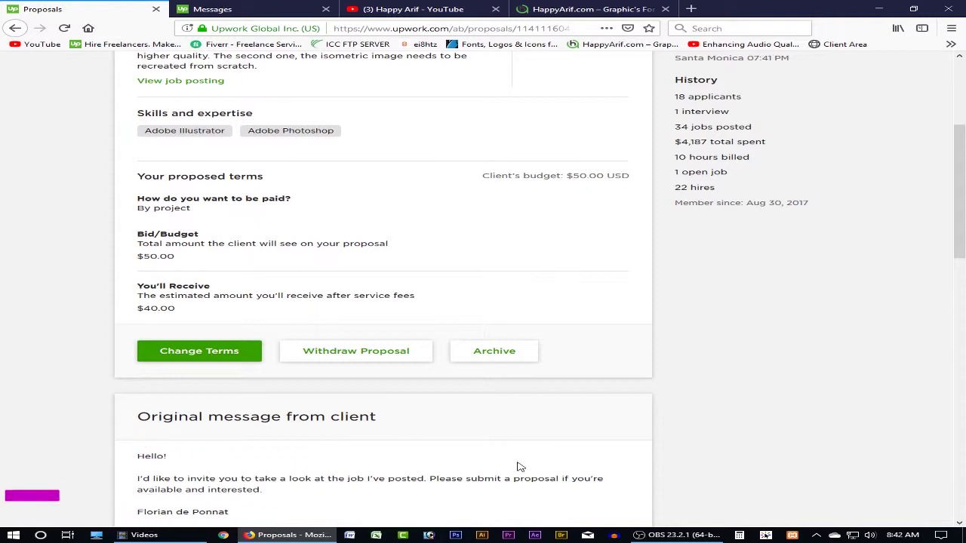
scroll(843, 452, "up", 5)
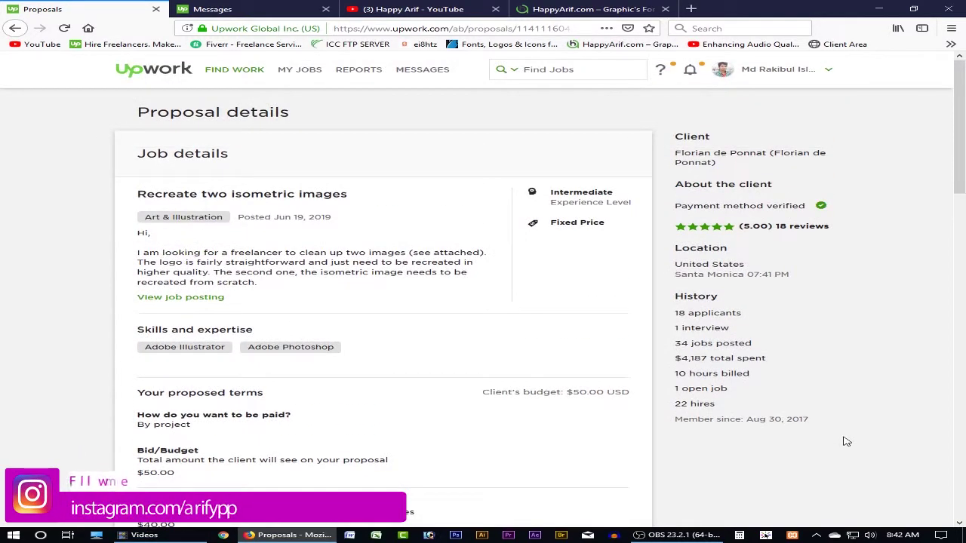